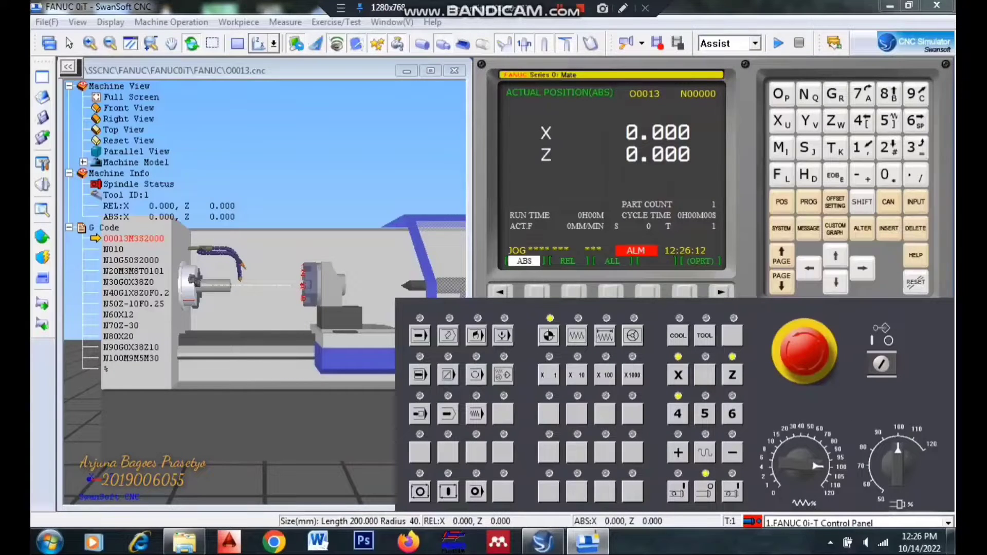
- Edit tool 001 in the tool magazine to use the 75° CNMG insert
{"action": "left_click", "coordinate": [171, 23]}
{"action": "left_click", "coordinate": [189, 70]}
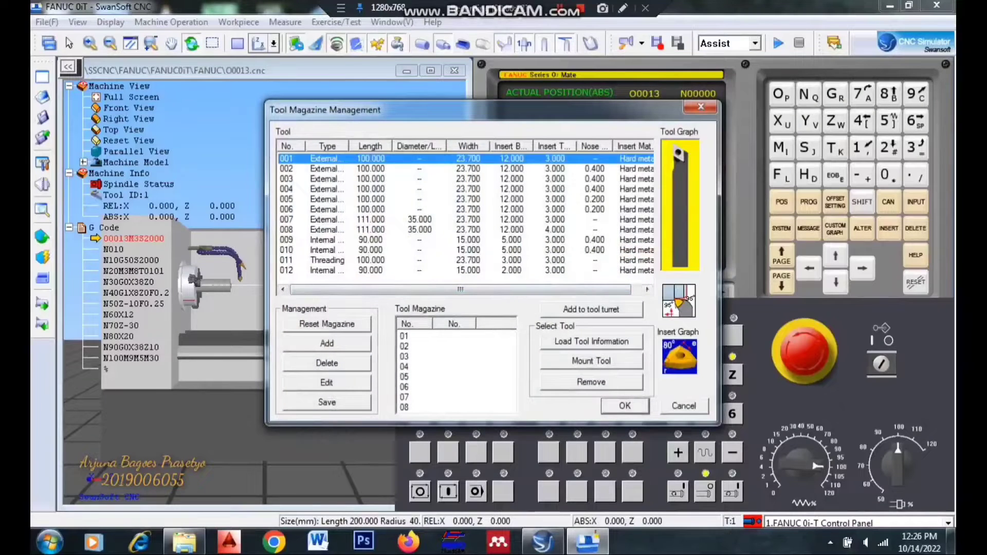
{"action": "left_click", "coordinate": [326, 383]}
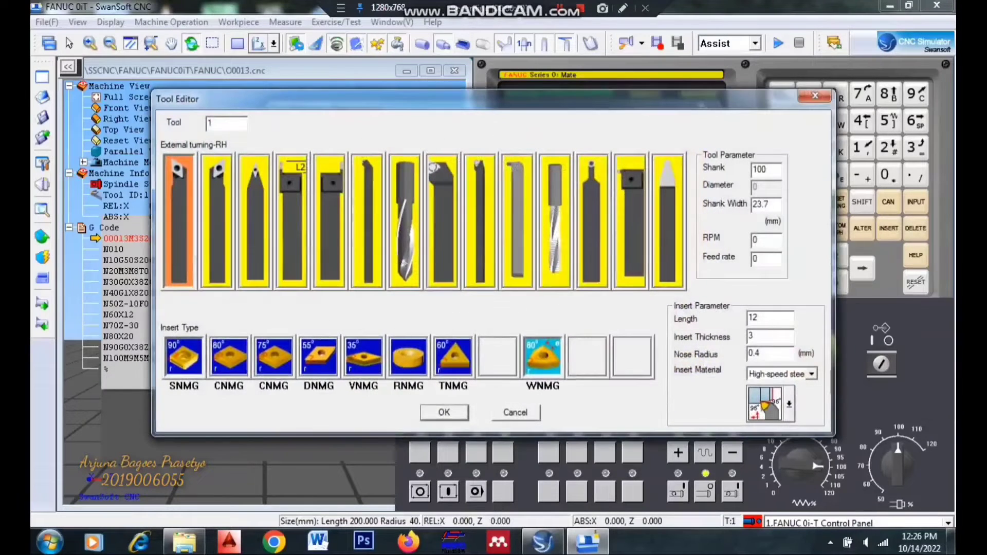
{"action": "left_click", "coordinate": [274, 356]}
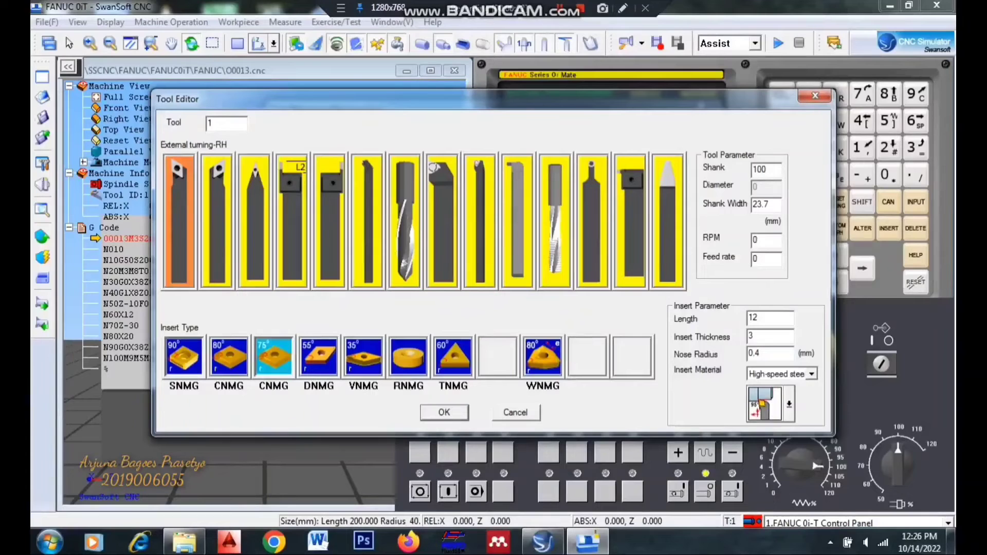
{"action": "left_click", "coordinate": [444, 413]}
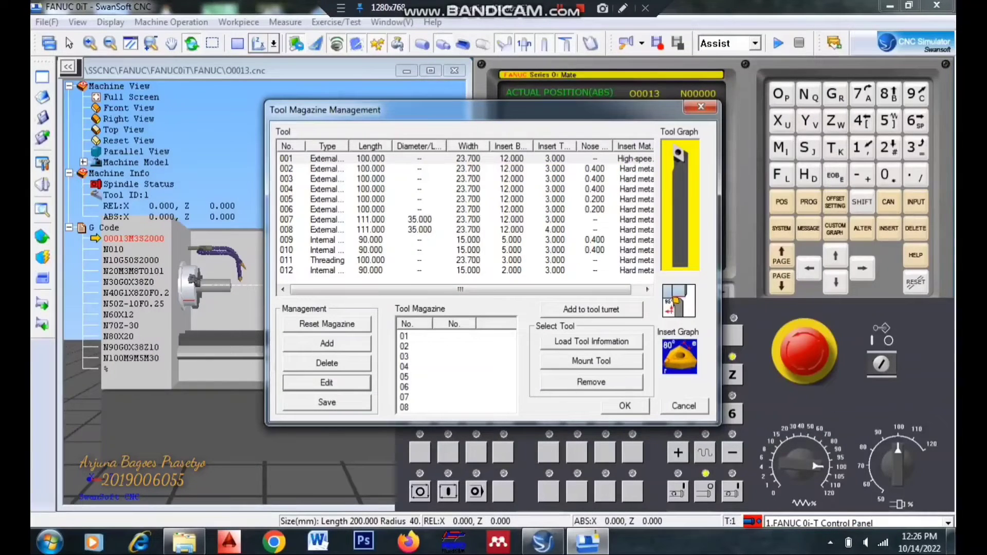
- Assign tool 001 to Tool Station 1 of the turret and accept the tool magazine setup
{"action": "left_click", "coordinate": [591, 308]}
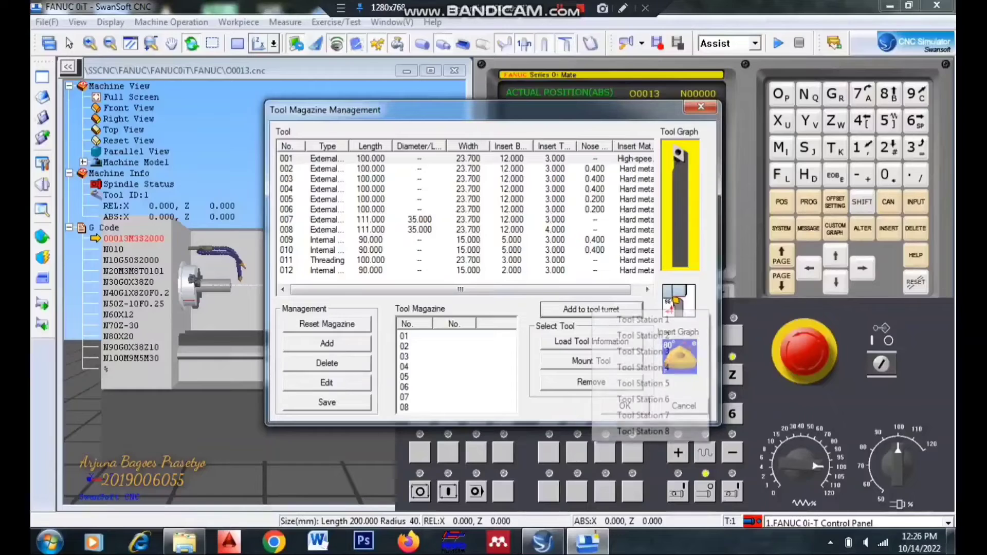
{"action": "left_click", "coordinate": [627, 319]}
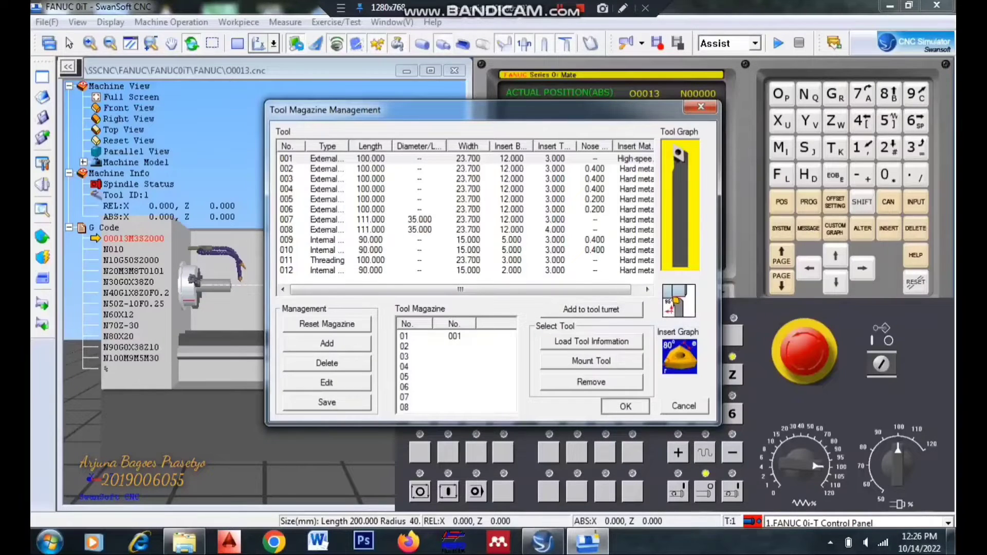
{"action": "left_click", "coordinate": [625, 405]}
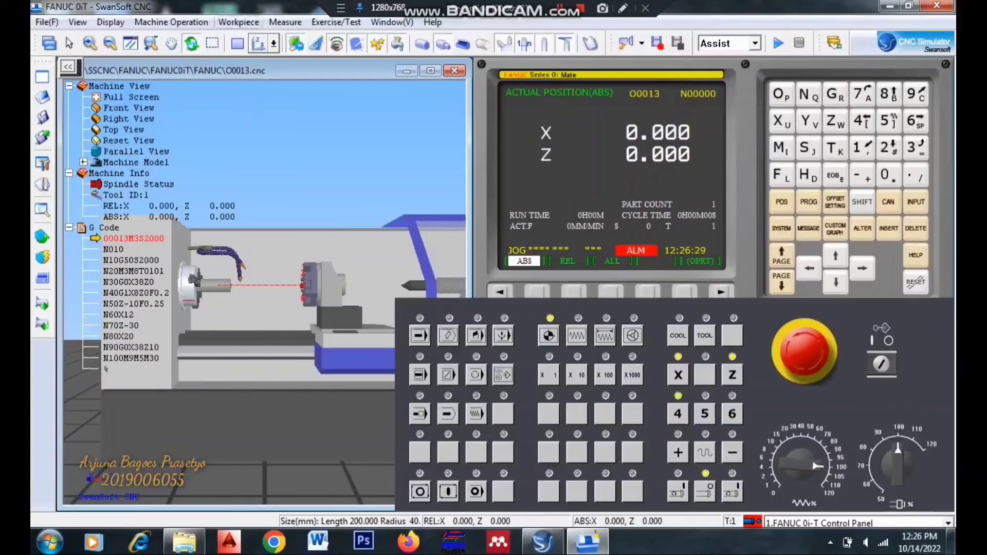
- Set up the workpiece with a diameter of 20 mm and a length of 60 mm
{"action": "left_click", "coordinate": [239, 22]}
{"action": "left_click", "coordinate": [258, 39]}
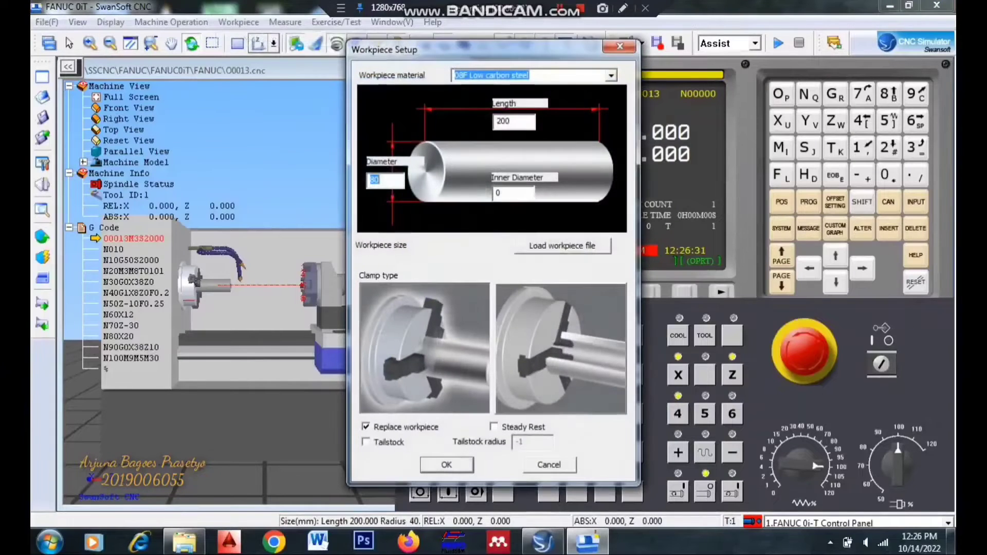
{"action": "type", "text": "20"}
{"action": "key", "text": "BackSpace"}
{"action": "key", "text": "BackSpace"}
{"action": "key", "text": "BackSpace"}
{"action": "type", "text": "60"}
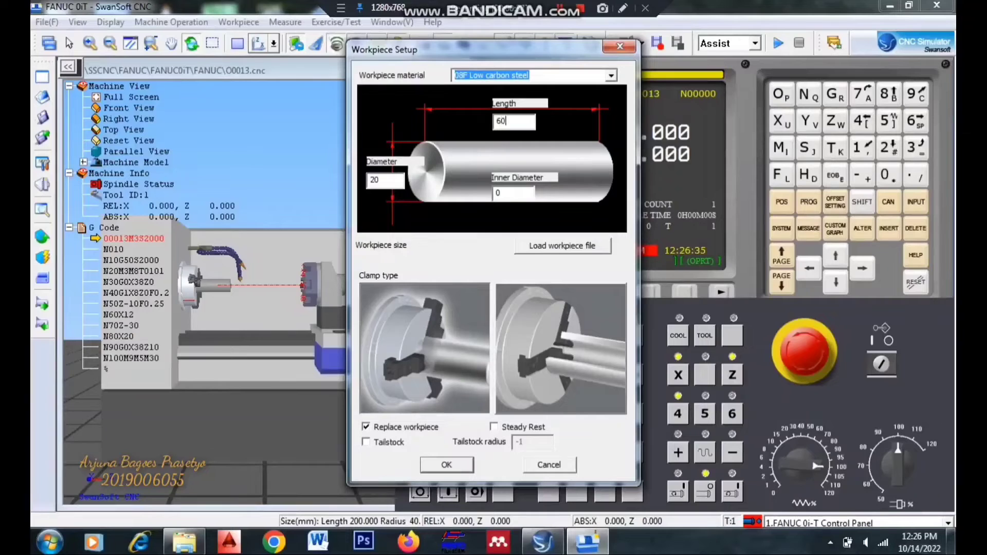
{"action": "key", "text": "Return"}
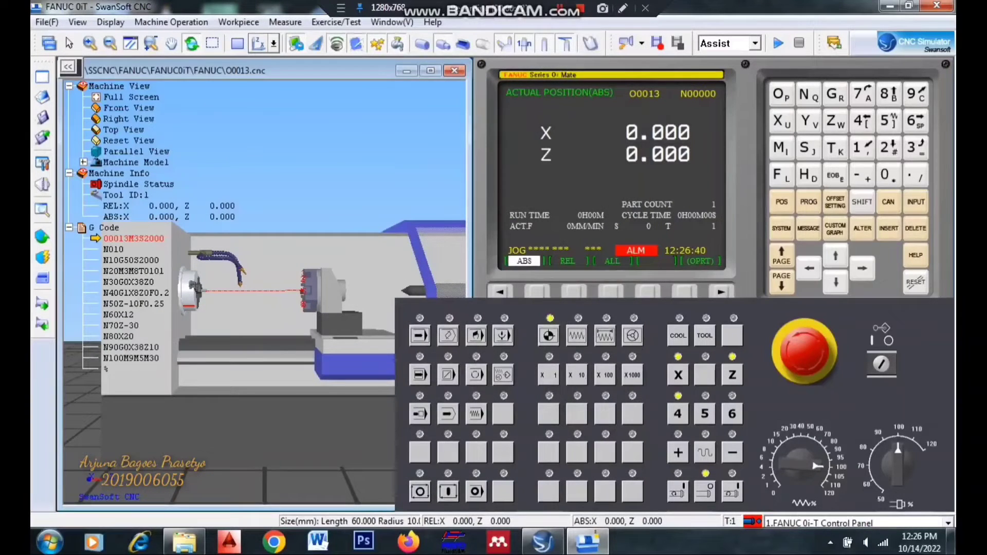
- Jog the tool rapidly in the negative X and Z directions to about X -202.7, Z -473.2
{"action": "left_click", "coordinate": [577, 335]}
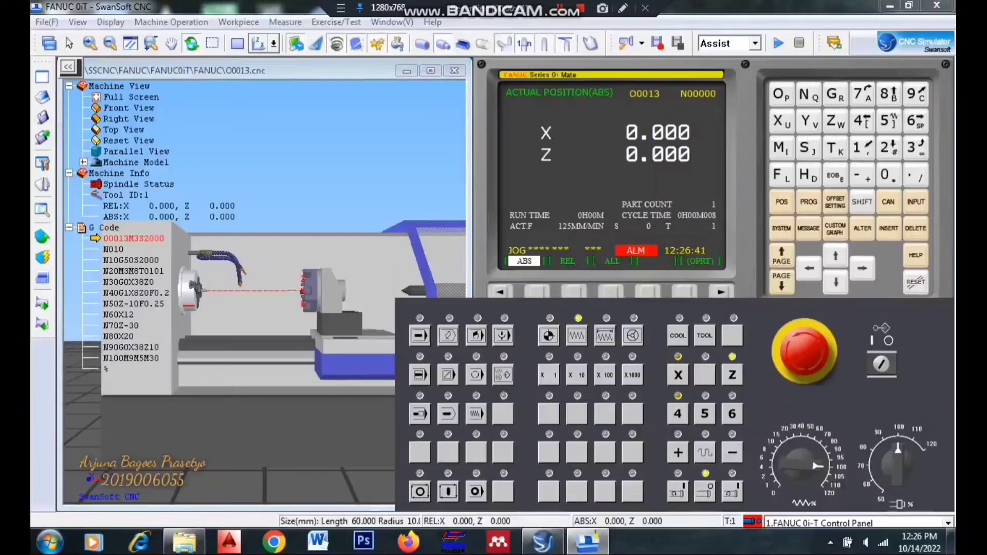
{"action": "left_click", "coordinate": [678, 374]}
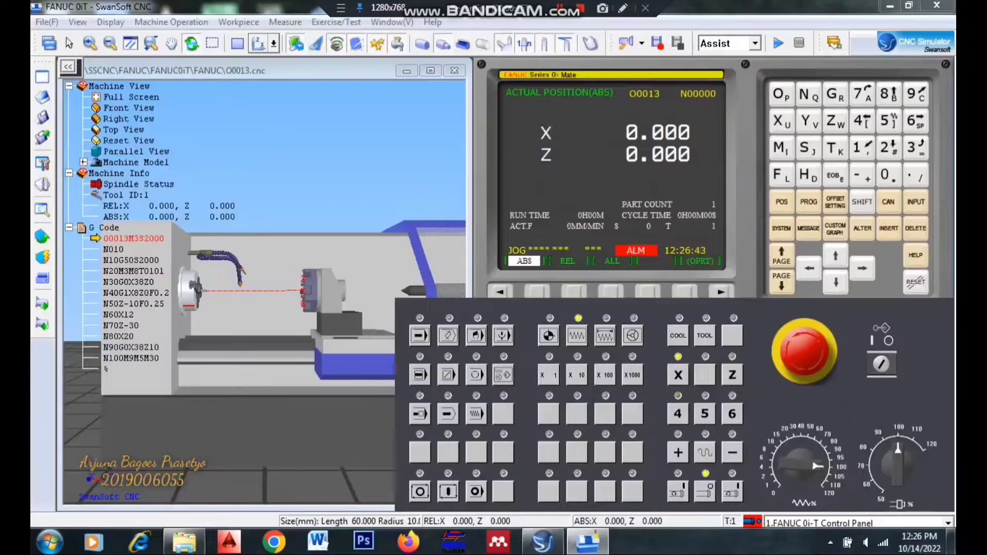
{"action": "left_click", "coordinate": [705, 452]}
{"action": "left_click", "coordinate": [732, 452]}
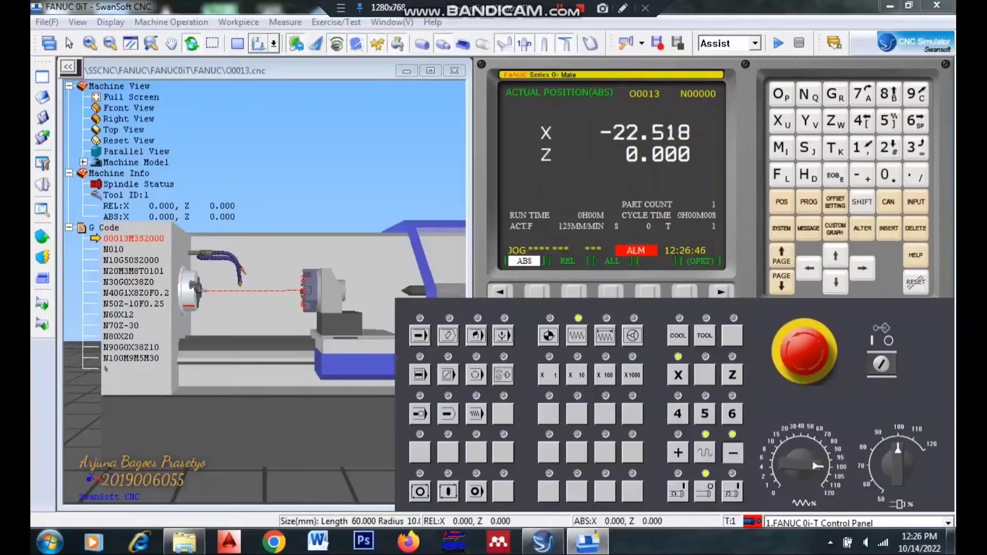
{"action": "left_click", "coordinate": [732, 452]}
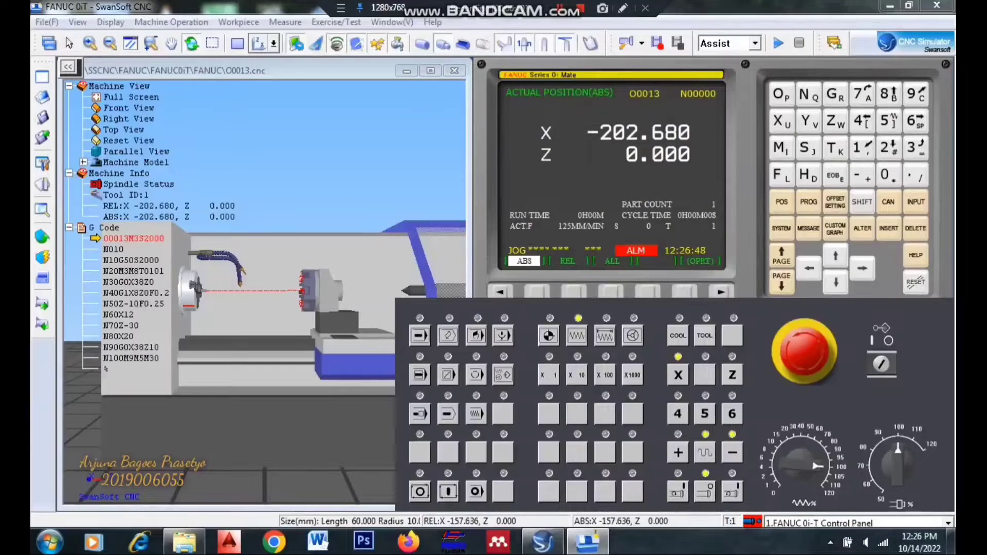
{"action": "left_click", "coordinate": [733, 453]}
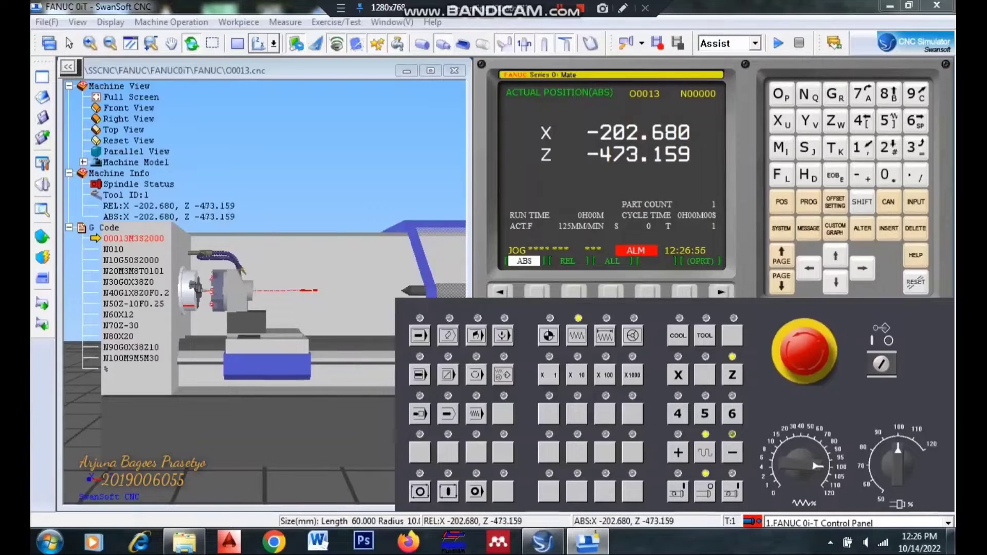
- Switch the machine display to the 2D view and empty the loaded NC code
{"action": "left_click", "coordinate": [237, 44]}
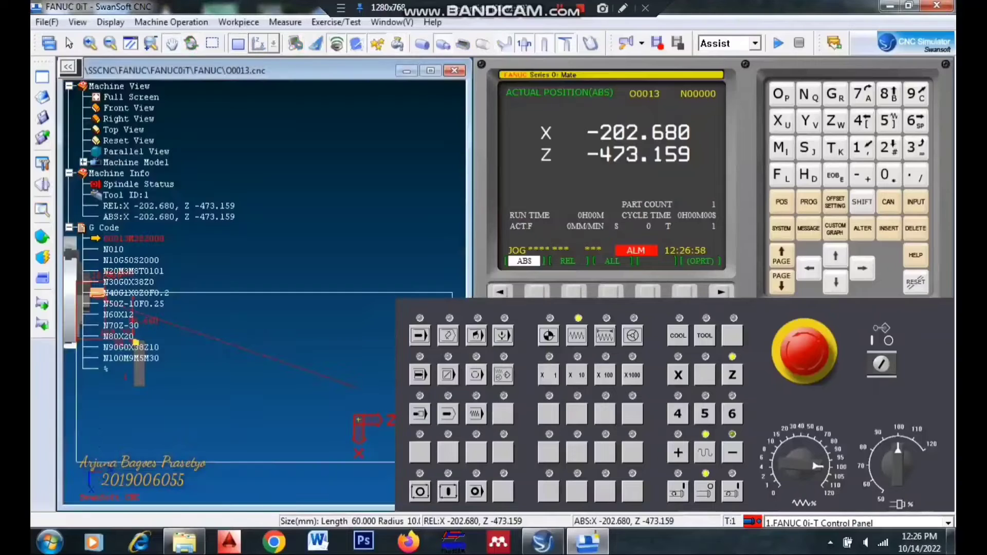
{"action": "left_click_drag", "start_coordinate": [280, 303], "coordinate": [452, 276]}
{"action": "scroll", "coordinate": [411, 291], "scroll_direction": "up", "scroll_amount": 4}
{"action": "scroll", "coordinate": [411, 291], "scroll_direction": "up", "scroll_amount": 2}
{"action": "left_click_drag", "start_coordinate": [235, 263], "coordinate": [387, 254]}
{"action": "scroll", "coordinate": [353, 265], "scroll_direction": "up", "scroll_amount": 4}
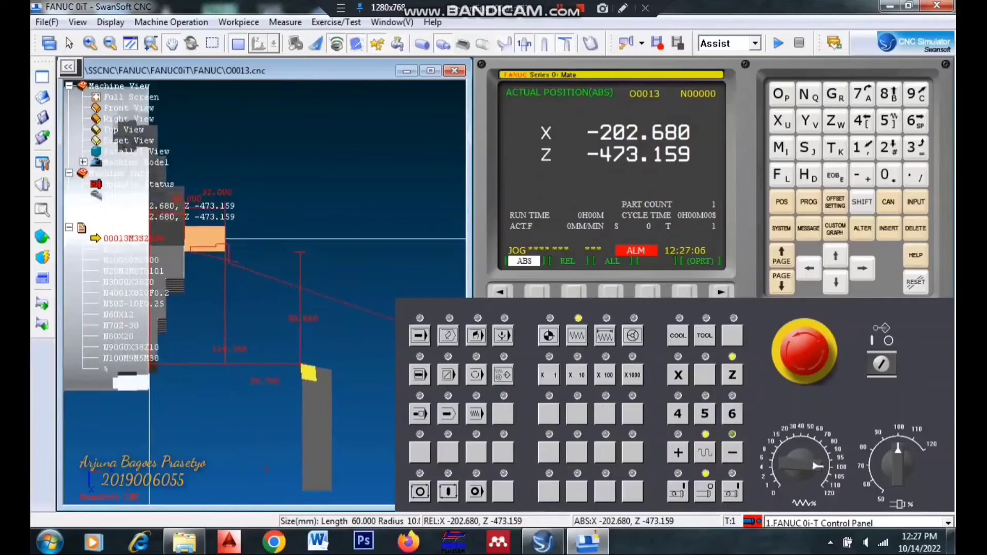
{"action": "scroll", "coordinate": [379, 256], "scroll_direction": "up", "scroll_amount": 2}
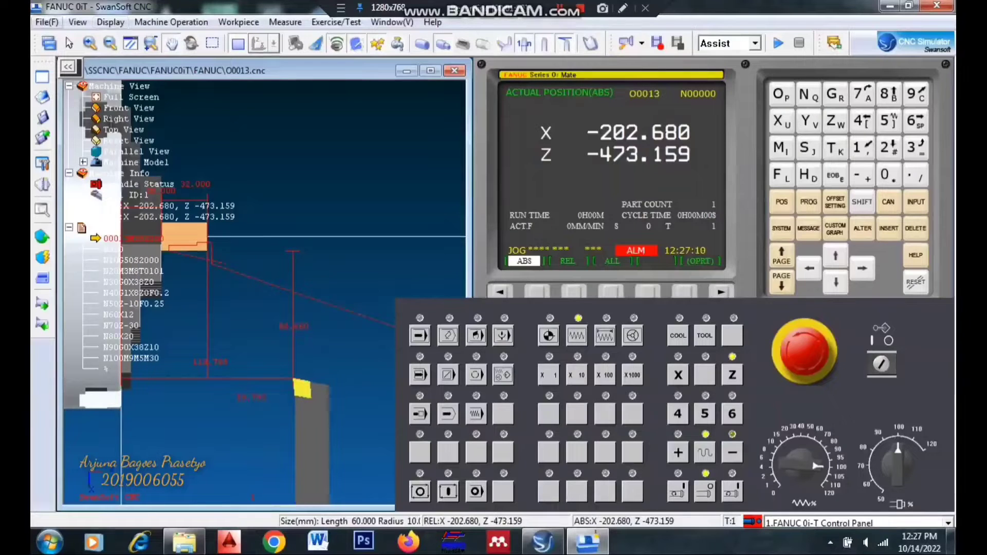
{"action": "left_click", "coordinate": [47, 22]}
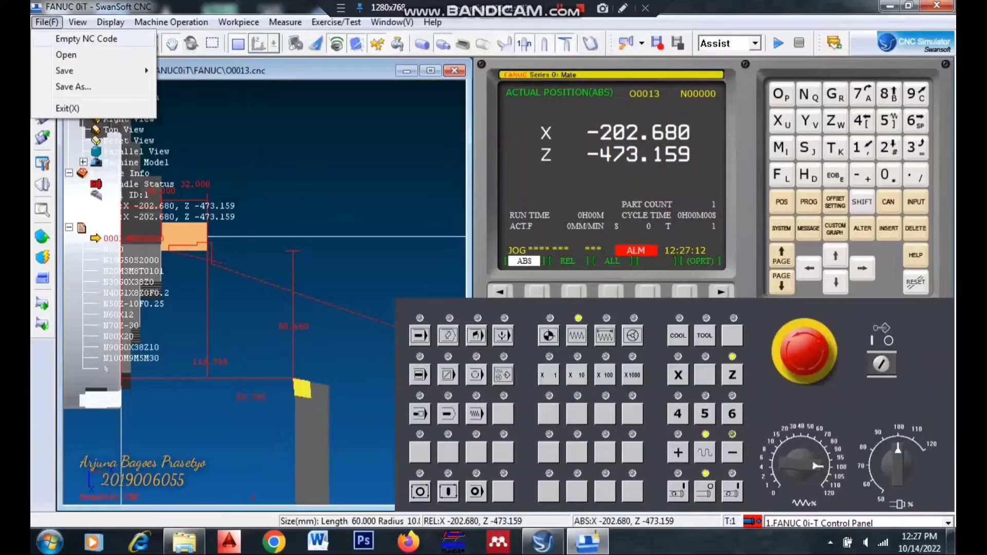
{"action": "left_click", "coordinate": [87, 38]}
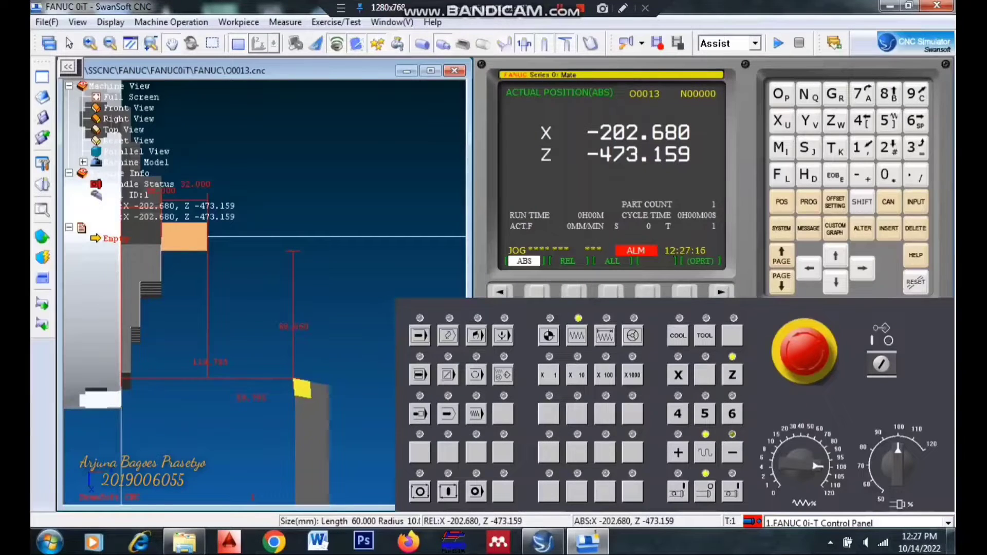
- Jog the tool closer to the workpiece, to about X -383.4, Z -518.3
{"action": "left_click", "coordinate": [732, 452]}
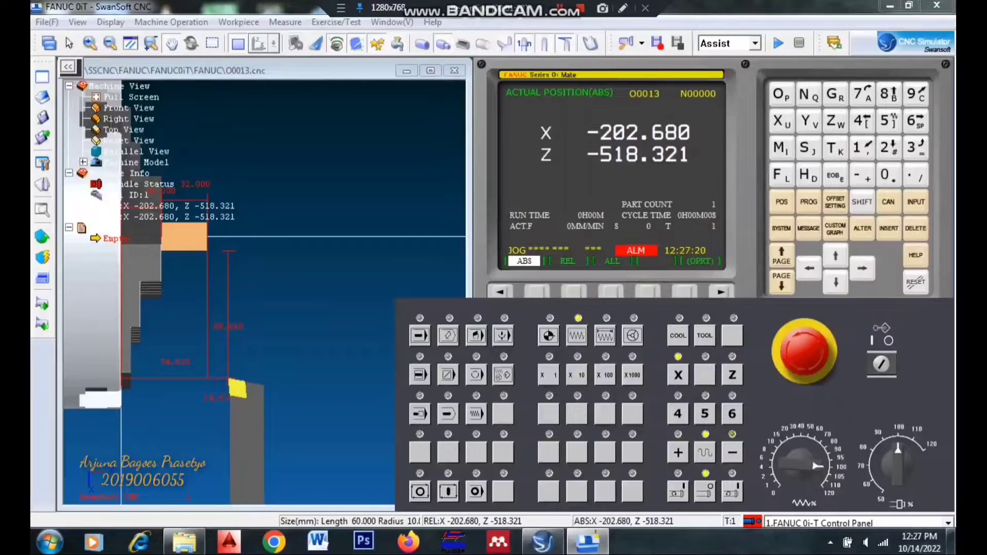
{"action": "left_click", "coordinate": [732, 453]}
{"action": "left_click", "coordinate": [731, 453]}
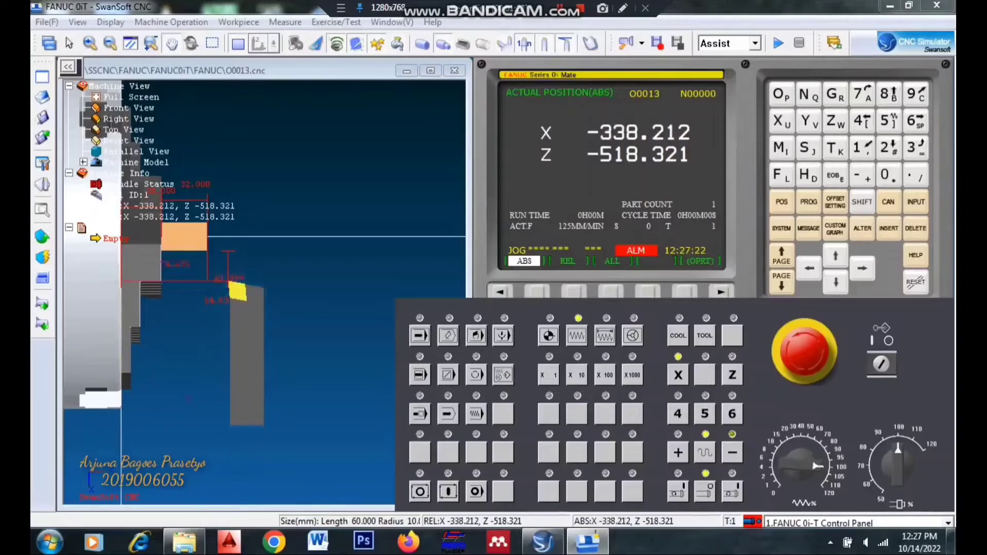
{"action": "left_click", "coordinate": [732, 453]}
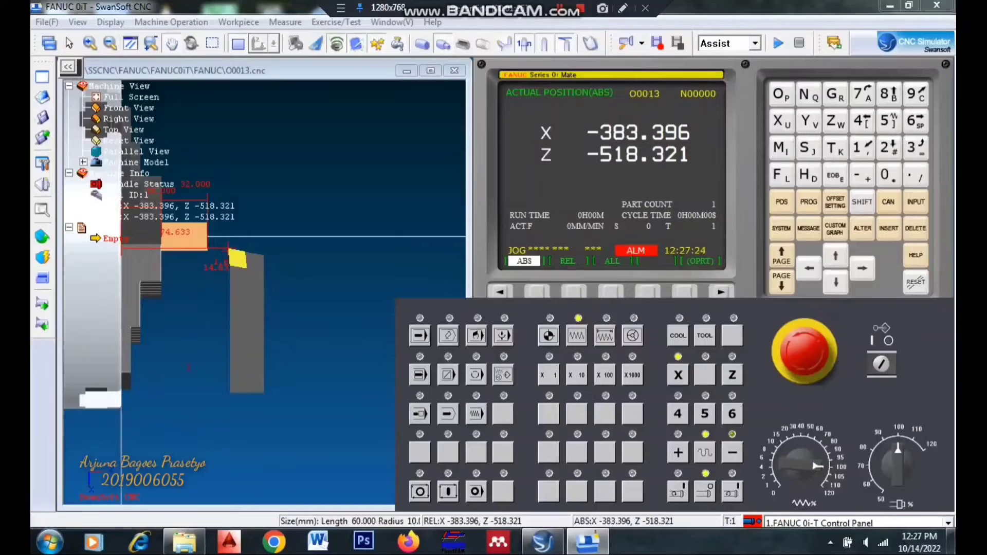
- Examine the tool tip's position relative to the workpiece's end face and outer diameter in the 2D view
{"action": "left_click", "coordinate": [288, 262]}
{"action": "scroll", "coordinate": [288, 262], "scroll_direction": "up", "scroll_amount": 5}
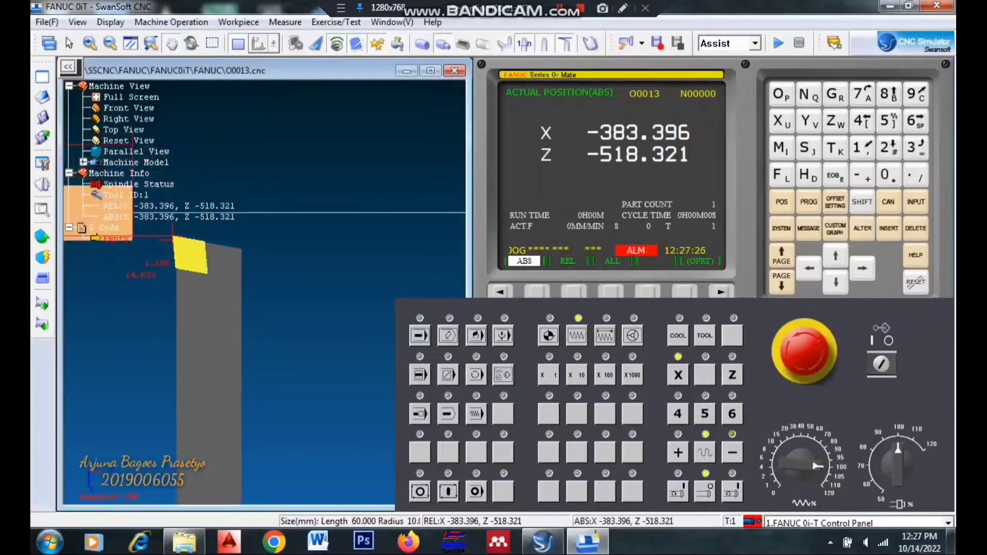
{"action": "left_click_drag", "start_coordinate": [287, 262], "coordinate": [460, 293]}
{"action": "scroll", "coordinate": [388, 268], "scroll_direction": "up", "scroll_amount": 4}
{"action": "scroll", "coordinate": [445, 267], "scroll_direction": "up", "scroll_amount": 2}
{"action": "scroll", "coordinate": [445, 267], "scroll_direction": "up", "scroll_amount": 1}
{"action": "left_click_drag", "start_coordinate": [283, 287], "coordinate": [352, 322]}
{"action": "scroll", "coordinate": [326, 296], "scroll_direction": "down", "scroll_amount": 1}
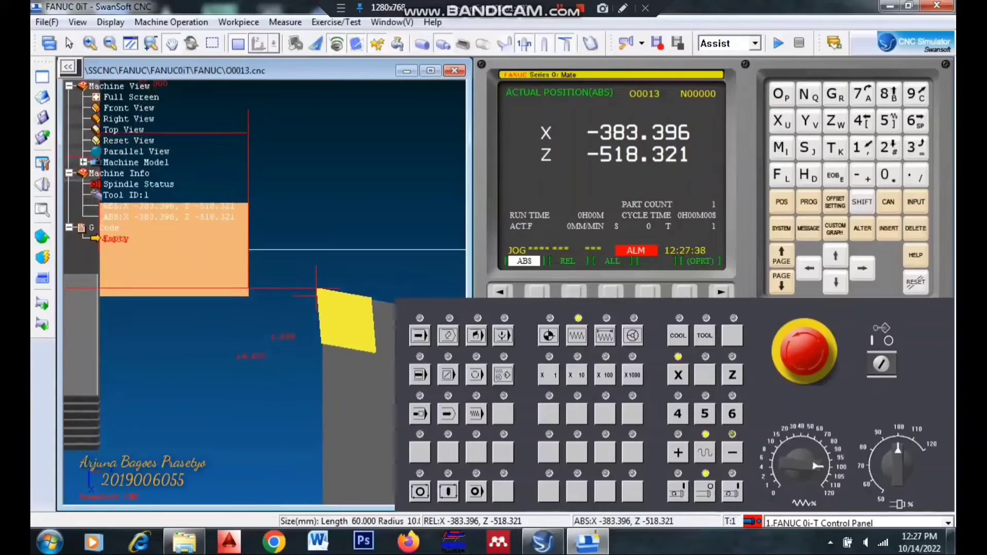
- Try to insert the spindle command M3S2000 into the program in EDIT mode
{"action": "left_click", "coordinate": [448, 335]}
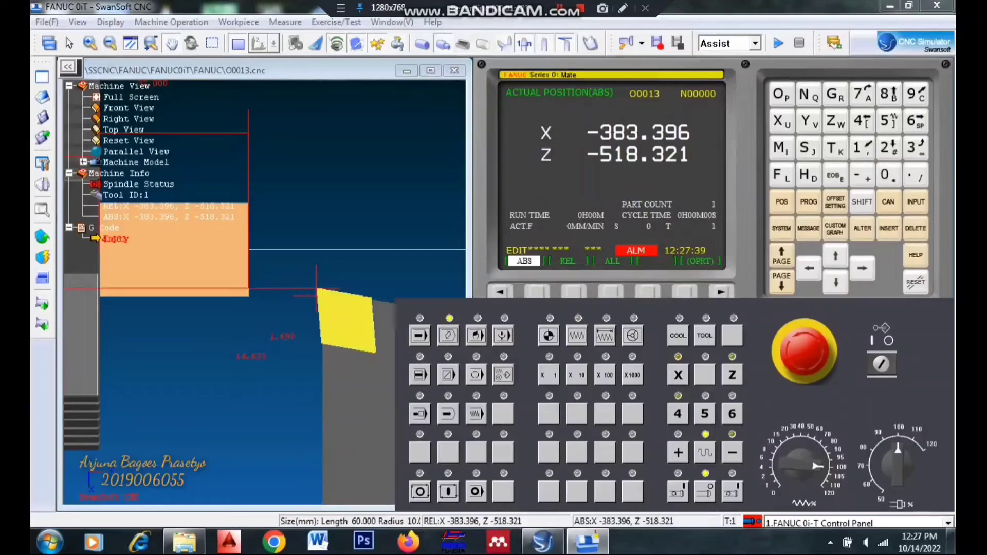
{"action": "left_click", "coordinate": [476, 335]}
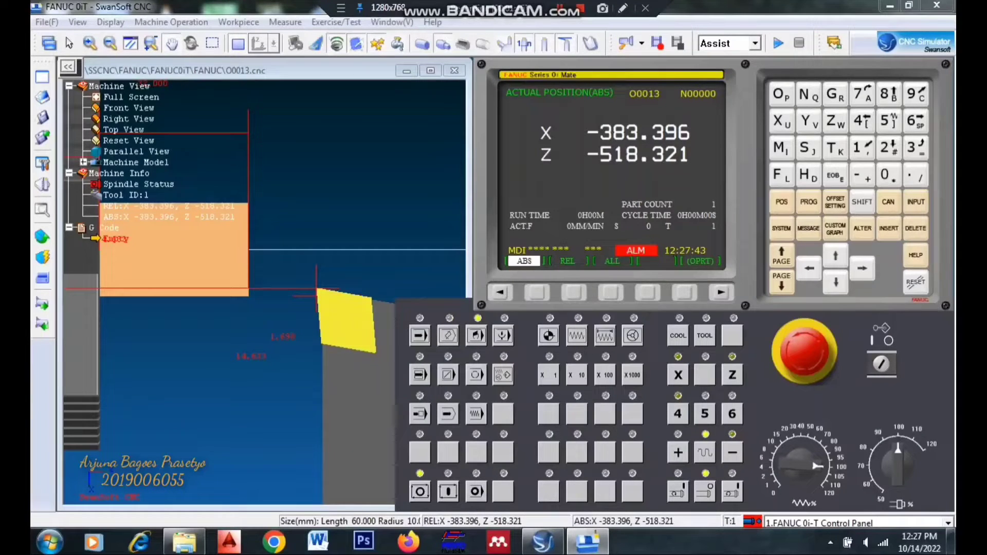
{"action": "left_click", "coordinate": [809, 202]}
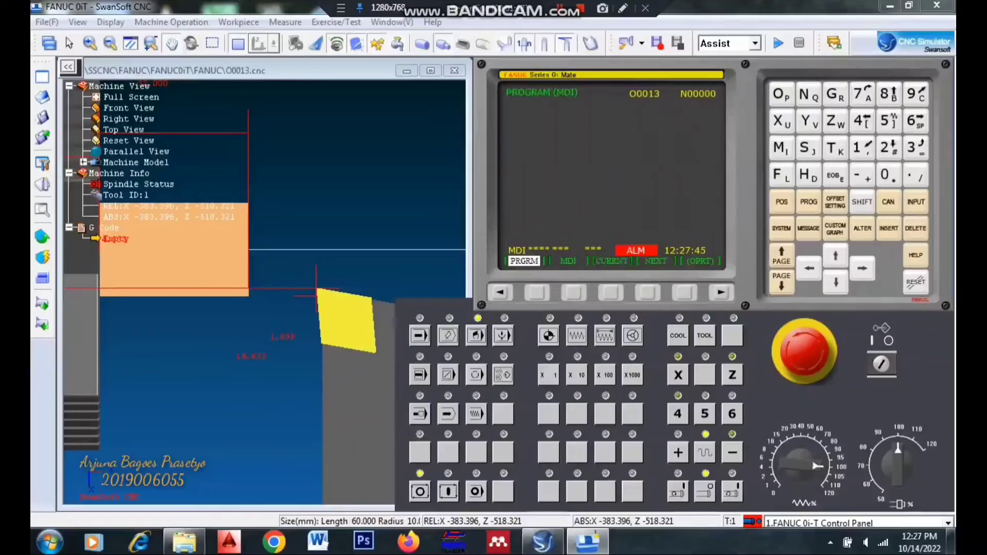
{"action": "left_click", "coordinate": [448, 335]}
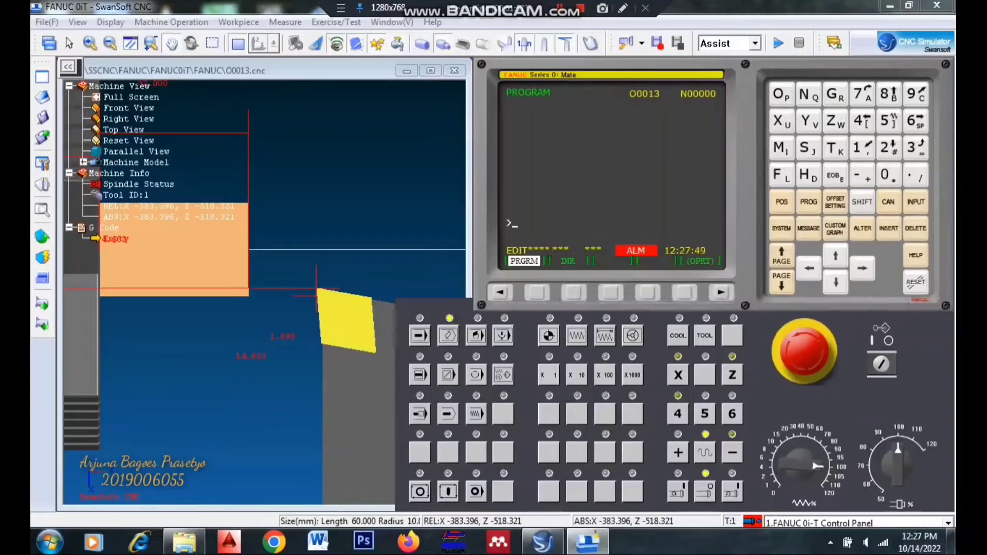
{"action": "left_click", "coordinate": [781, 148]}
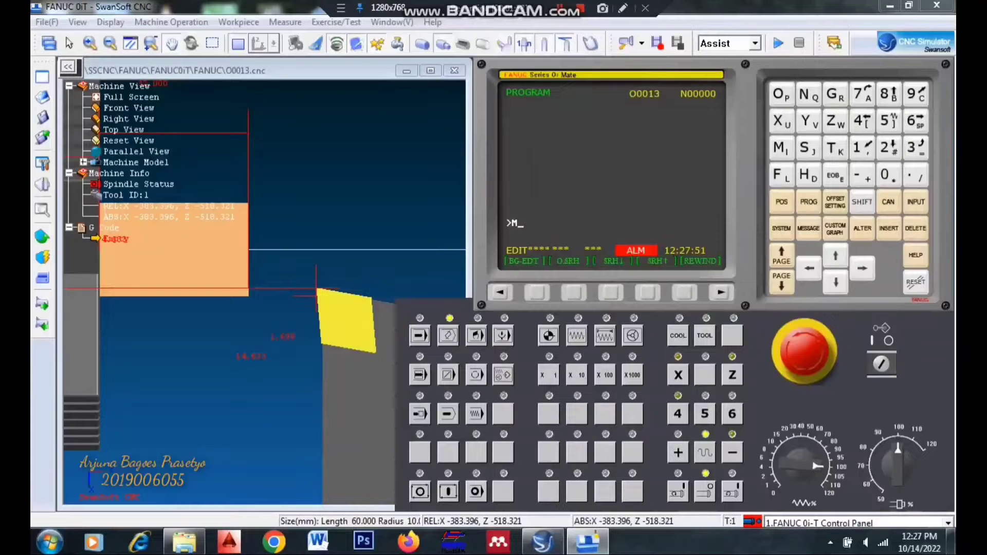
{"action": "left_click", "coordinate": [915, 148]}
{"action": "left_click", "coordinate": [807, 148]}
{"action": "left_click", "coordinate": [887, 147]}
{"action": "left_click", "coordinate": [885, 175]}
{"action": "left_click", "coordinate": [885, 174]}
{"action": "left_click", "coordinate": [885, 175]}
{"action": "left_click", "coordinate": [888, 228]}
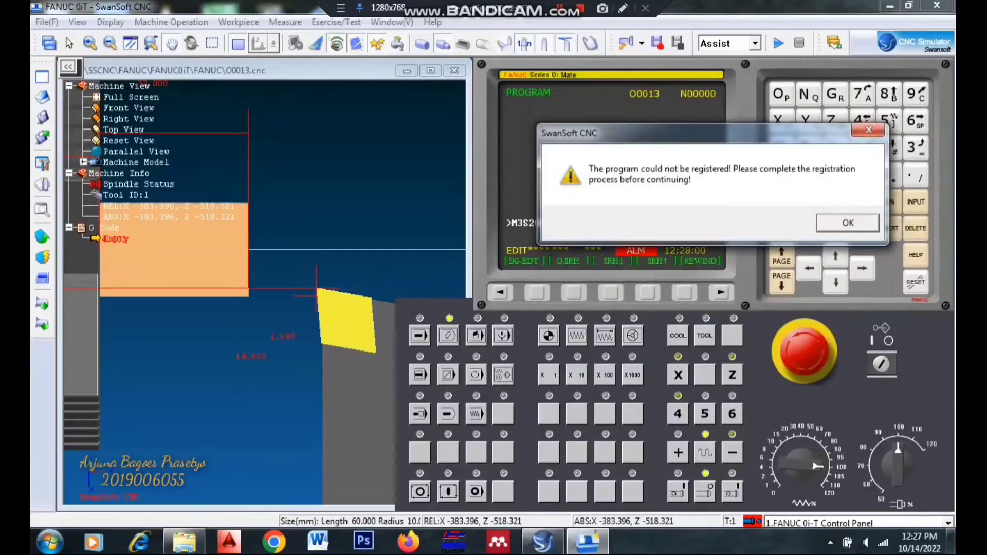
{"action": "left_click", "coordinate": [868, 130]}
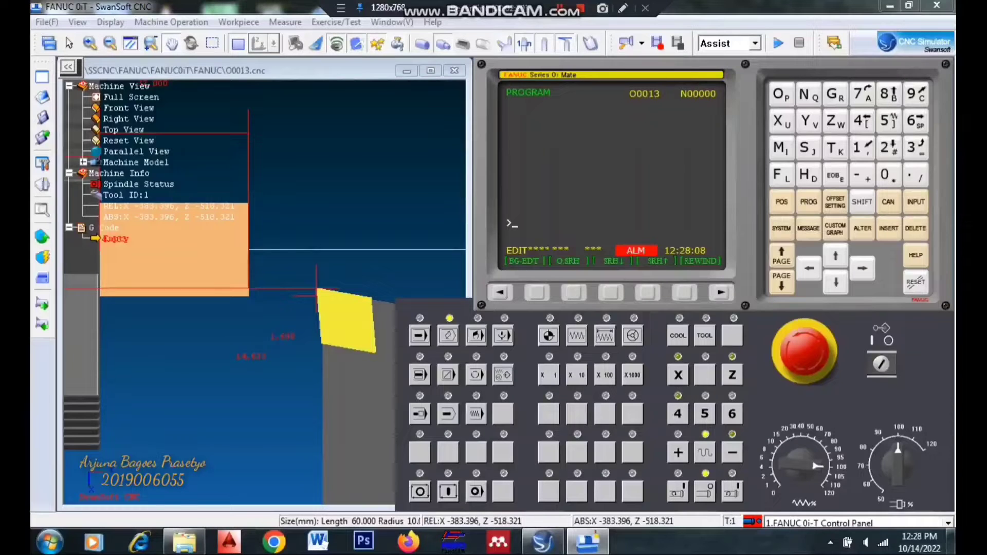
- Enter M3 S2000; in MDI mode and run it to start the spindle
{"action": "left_click", "coordinate": [809, 202]}
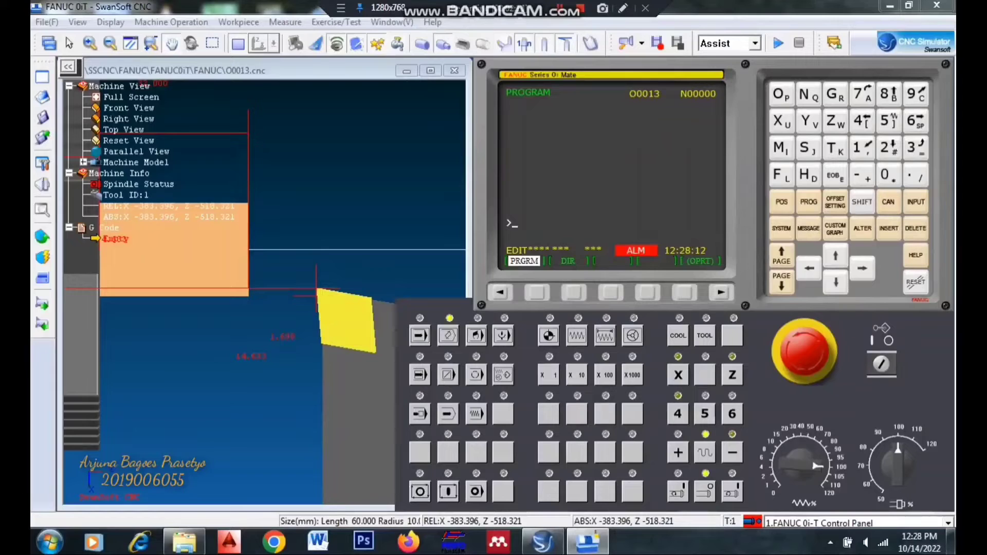
{"action": "left_click", "coordinate": [476, 336]}
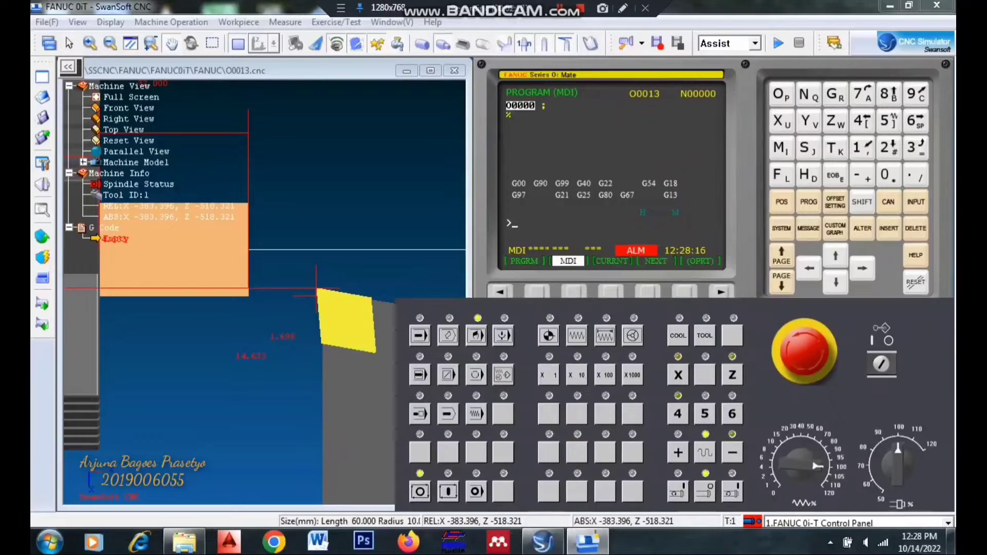
{"action": "type", "text": "M3 "}
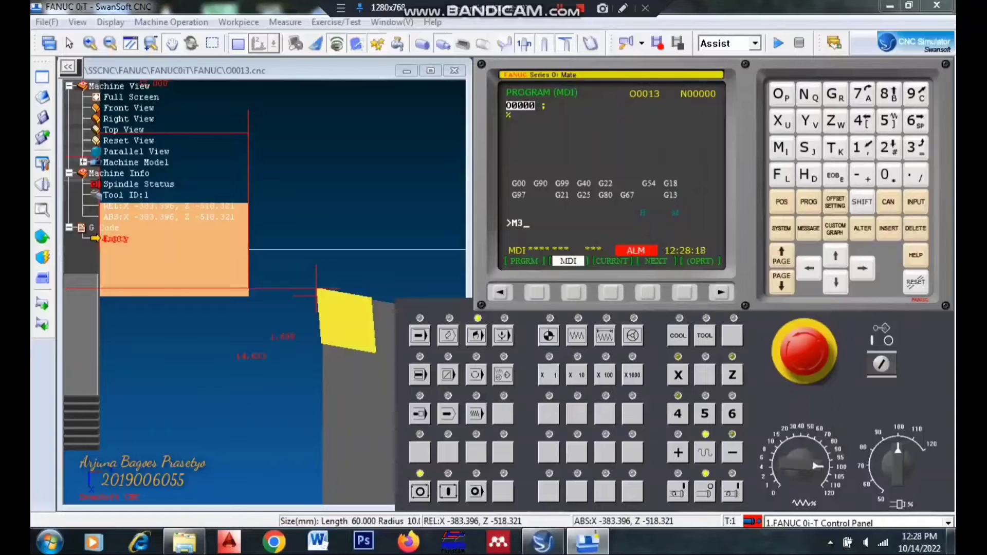
{"action": "type", "text": "S2000 ;"}
{"action": "key", "text": "Insert"}
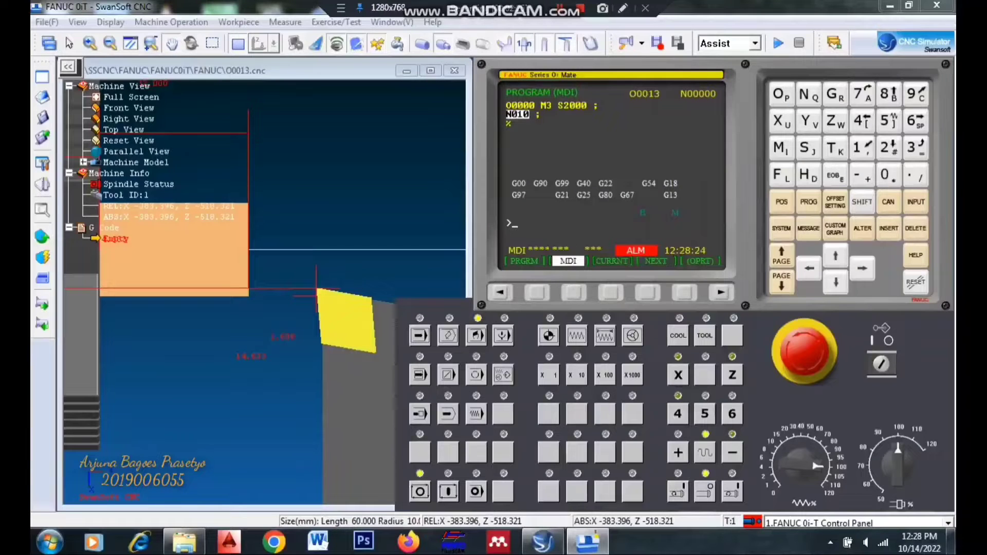
{"action": "left_click", "coordinate": [448, 492]}
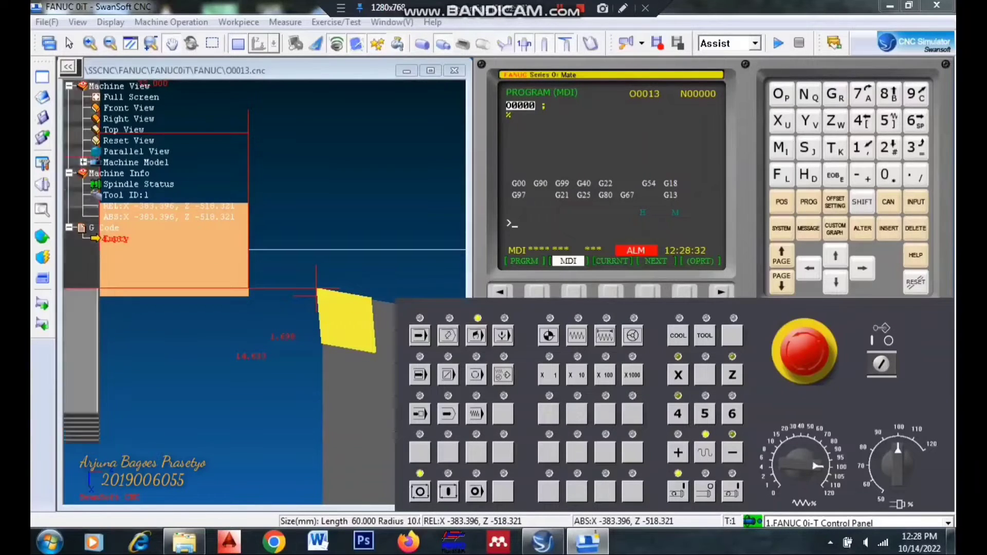
- Reduce the feed override and jog the tool along X out to about -369.8 and back to -383.4
{"action": "left_click", "coordinate": [576, 336]}
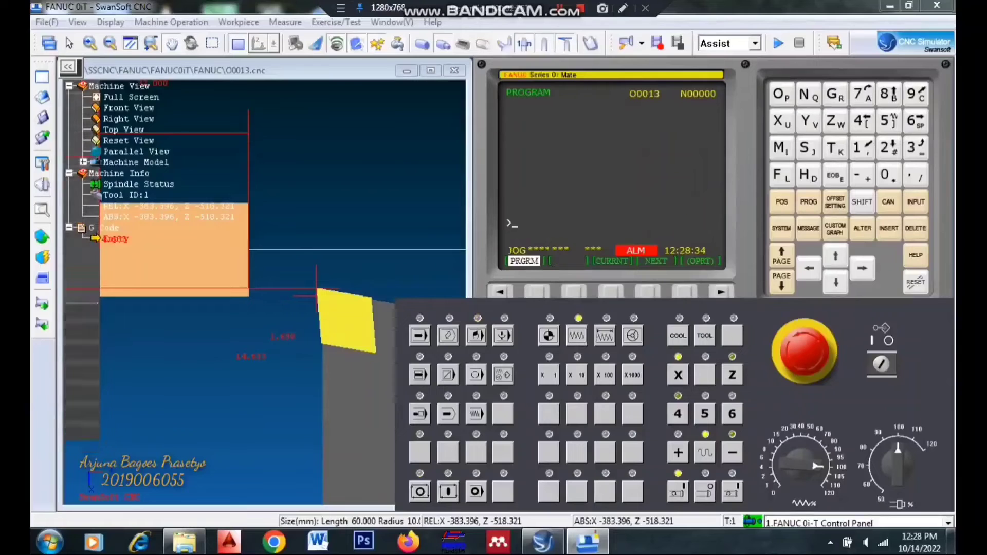
{"action": "left_click", "coordinate": [787, 456]}
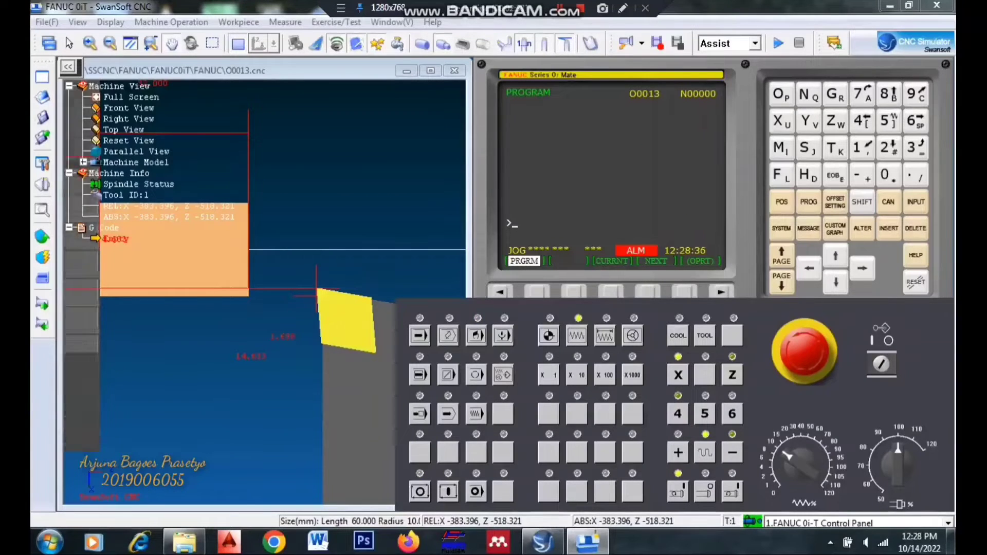
{"action": "left_click", "coordinate": [794, 451]}
{"action": "left_click", "coordinate": [797, 450]}
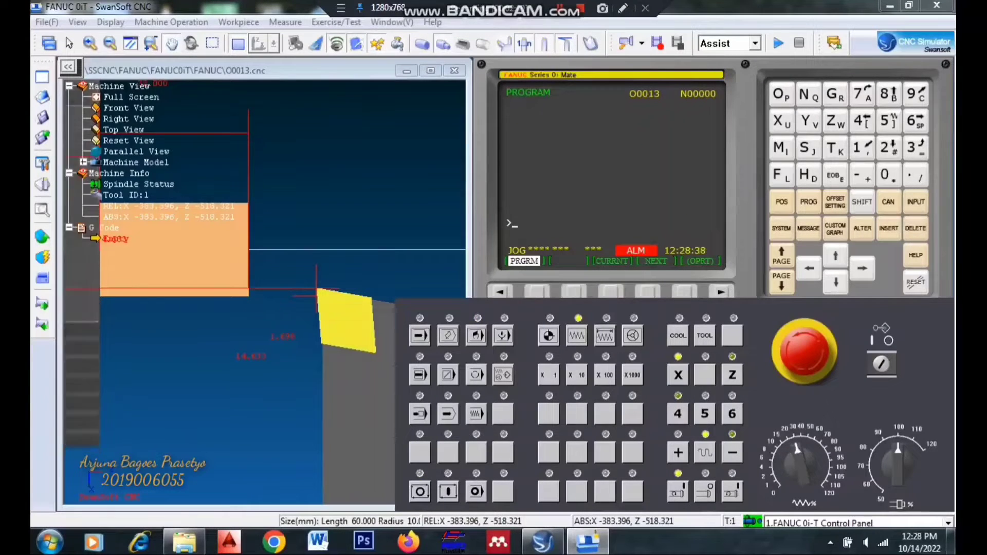
{"action": "left_click", "coordinate": [678, 452]}
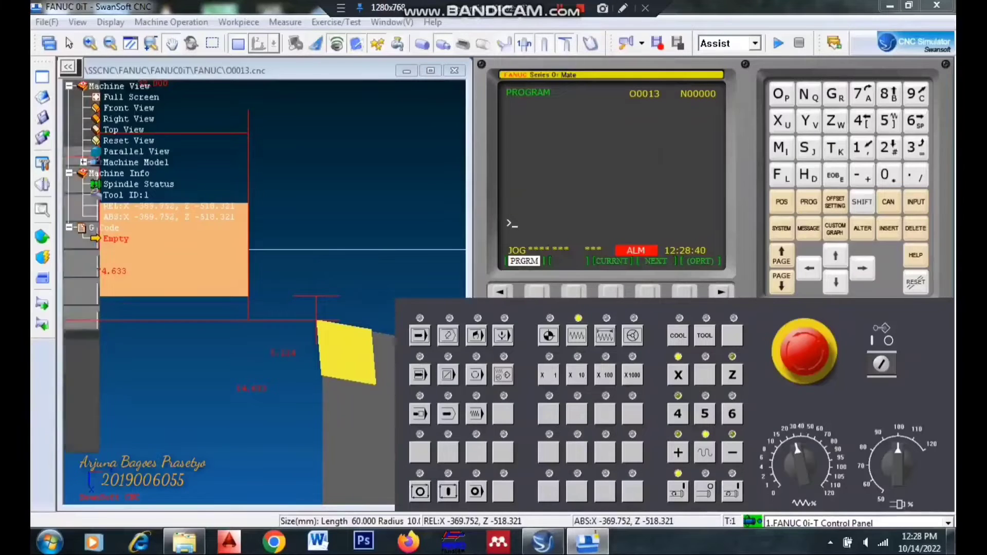
{"action": "left_click", "coordinate": [732, 452]}
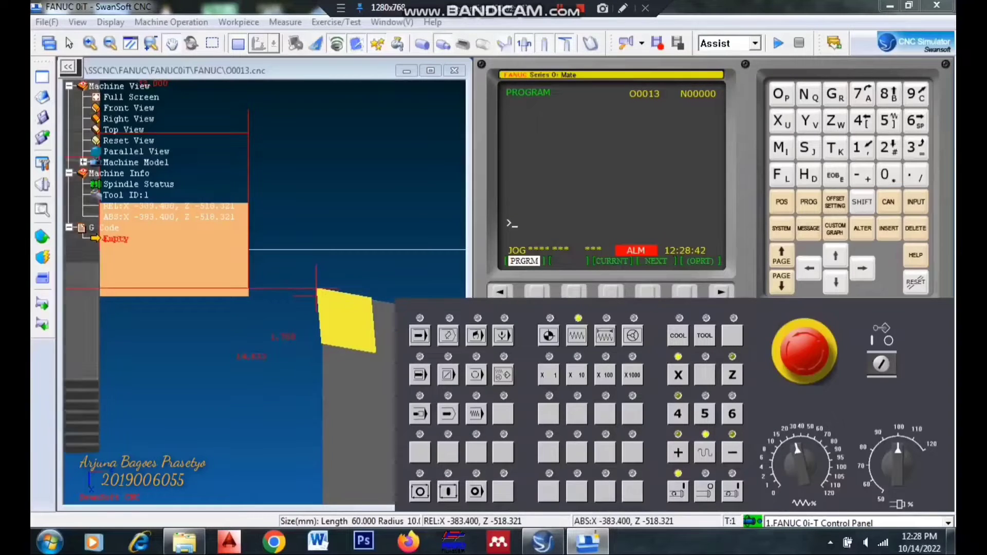
{"action": "left_click", "coordinate": [786, 460]}
- Move the tool along Z toward the workpiece to Z -531.521 in incremental mode with the x100 step
{"action": "left_click", "coordinate": [605, 336]}
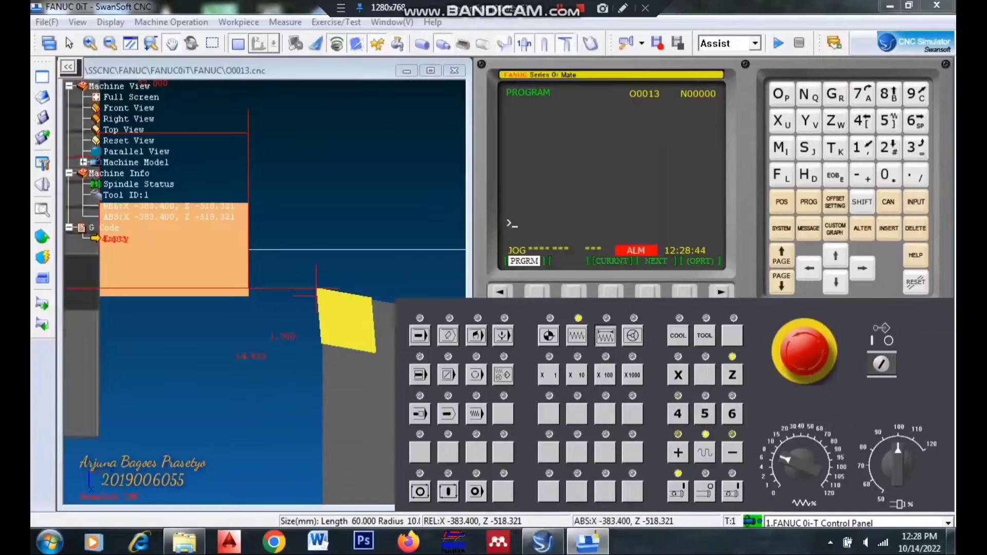
{"action": "left_click", "coordinate": [604, 374]}
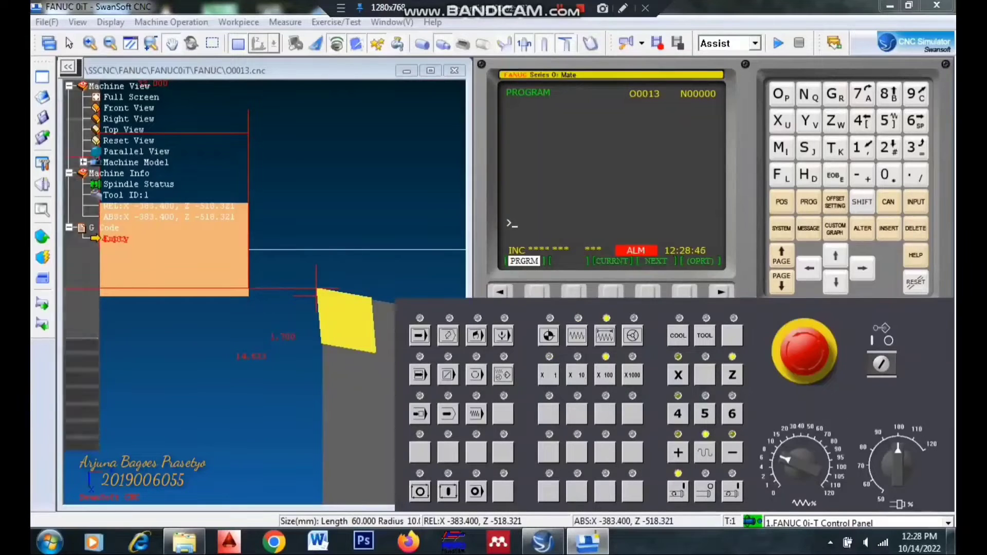
{"action": "left_click", "coordinate": [731, 452]}
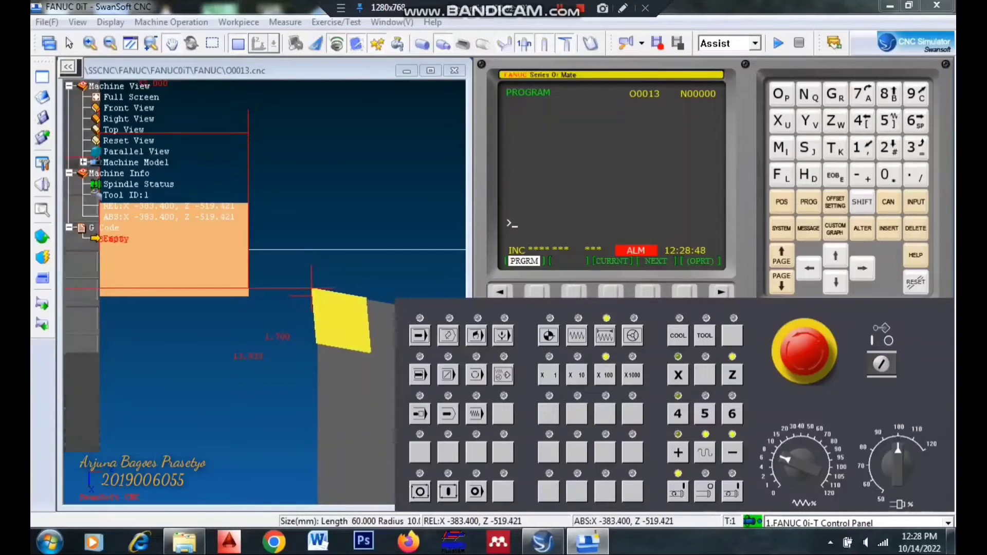
{"action": "left_click", "coordinate": [732, 452]}
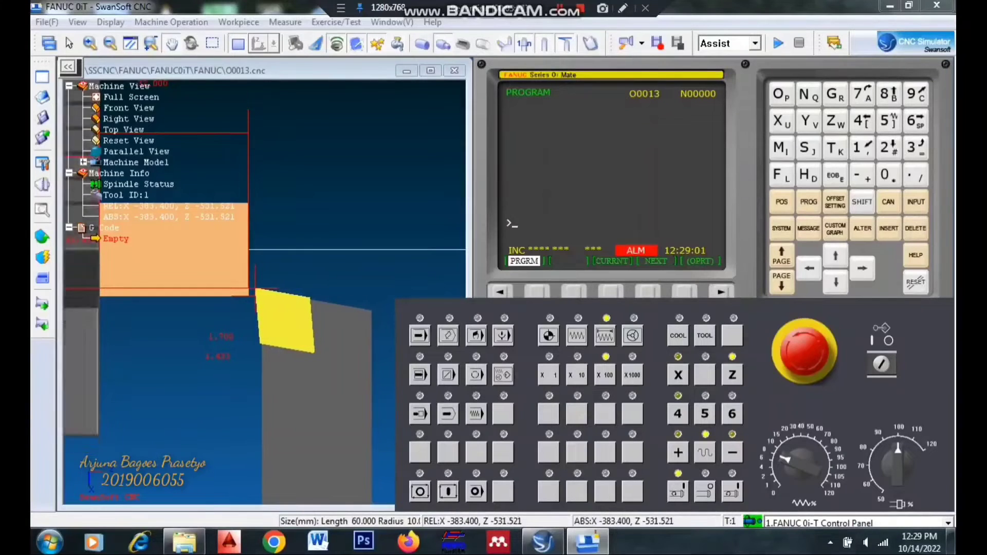
- Shift the tool tip along X in x100 increments to X -381.600, just inside the workpiece's outer edge
{"action": "left_click", "coordinate": [283, 287]}
{"action": "scroll", "coordinate": [282, 286], "scroll_direction": "up", "scroll_amount": 5}
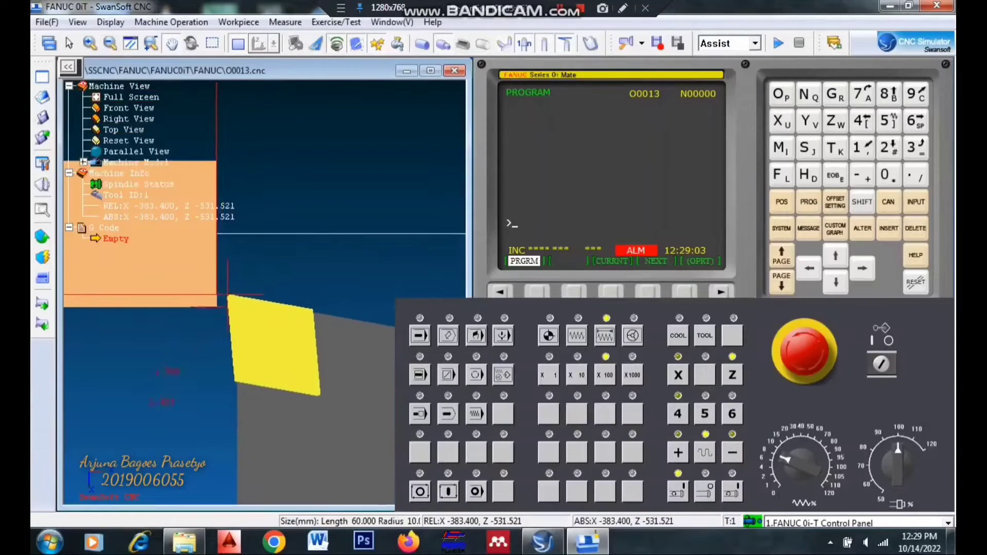
{"action": "scroll", "coordinate": [282, 286], "scroll_direction": "up", "scroll_amount": 2}
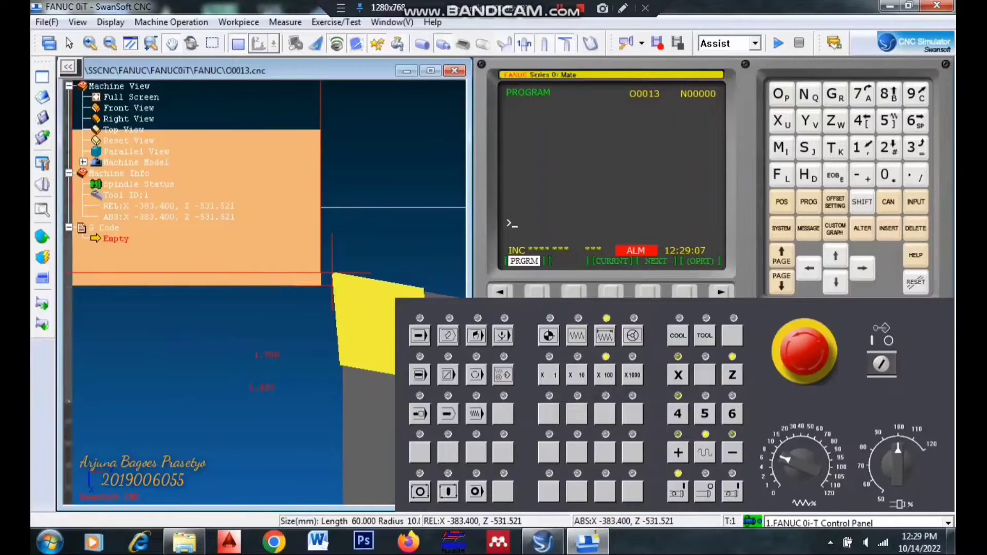
{"action": "left_click", "coordinate": [678, 375]}
{"action": "left_click", "coordinate": [732, 452]}
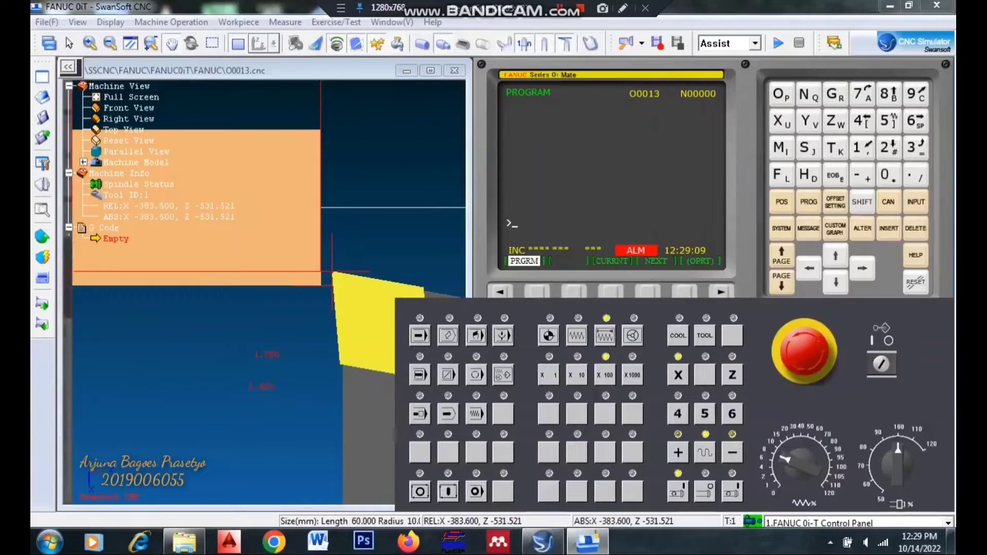
{"action": "left_click", "coordinate": [678, 452]}
{"action": "left_click", "coordinate": [678, 453]}
{"action": "left_click", "coordinate": [678, 452]}
{"action": "left_click", "coordinate": [678, 453]}
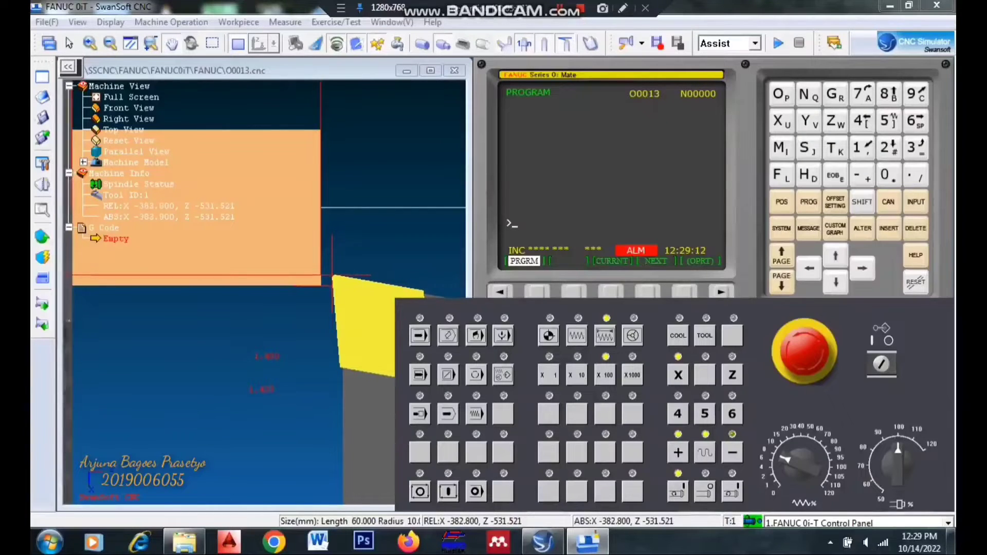
{"action": "left_click", "coordinate": [678, 453]}
{"action": "left_click", "coordinate": [678, 453]}
{"action": "left_click", "coordinate": [678, 453]}
{"action": "left_click", "coordinate": [677, 452]}
{"action": "left_click", "coordinate": [678, 453]}
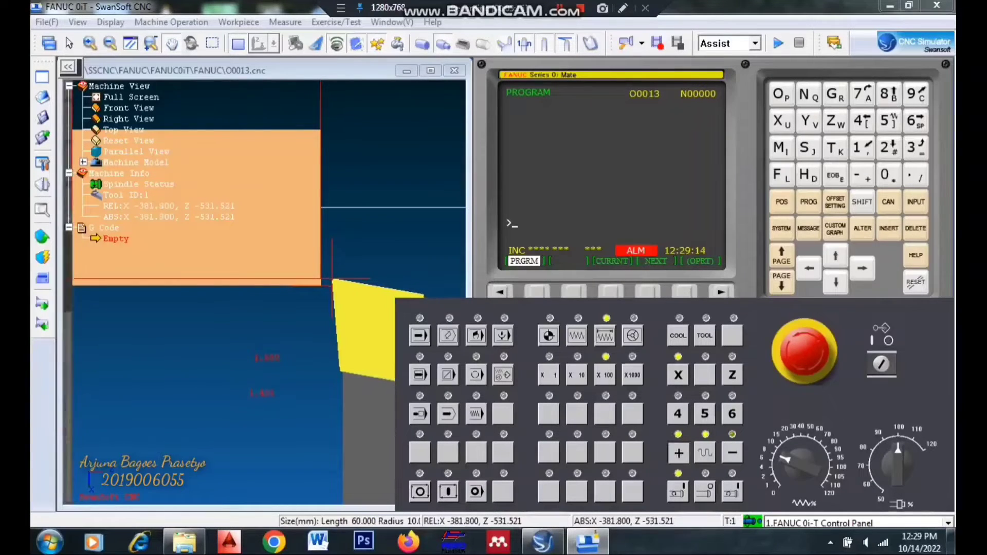
{"action": "left_click", "coordinate": [678, 453]}
- Bring the tool tip up to the workpiece's end face at Z -532.961, using x100 increments and x10 for the final approach
{"action": "left_click", "coordinate": [733, 453]}
{"action": "left_click", "coordinate": [732, 453]}
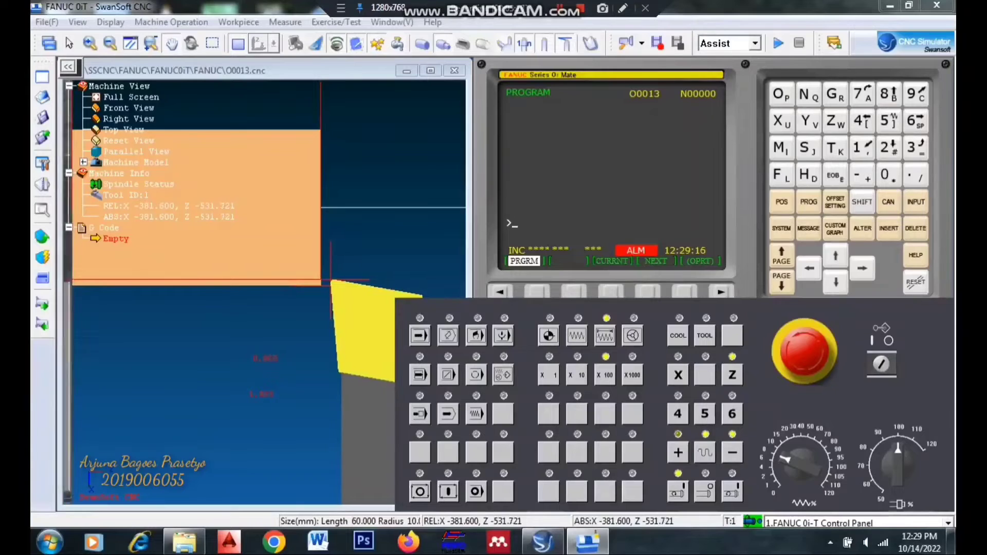
{"action": "left_click", "coordinate": [733, 453]}
{"action": "left_click", "coordinate": [732, 453]}
{"action": "left_click", "coordinate": [733, 453]}
{"action": "left_click", "coordinate": [733, 453]}
{"action": "left_click", "coordinate": [733, 453]}
{"action": "left_click", "coordinate": [732, 452]}
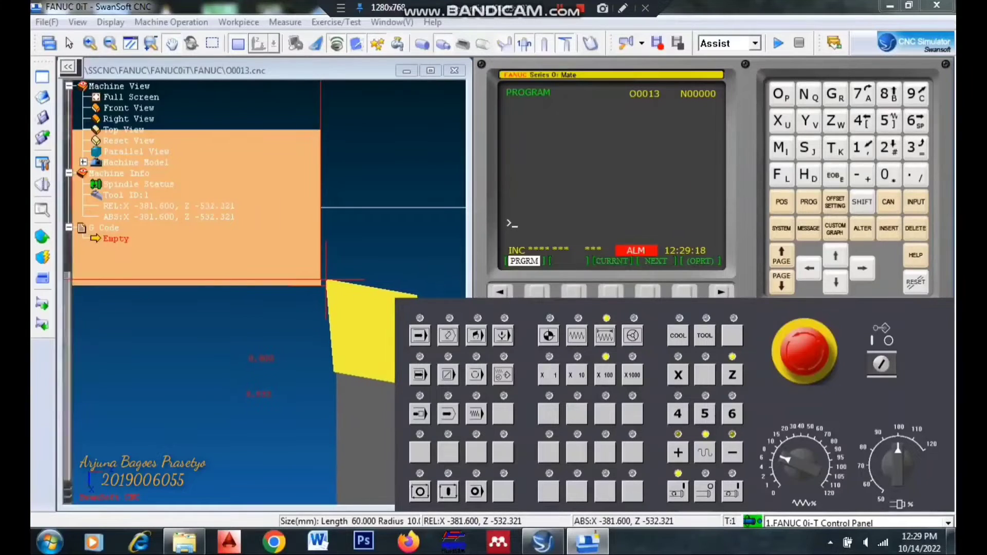
{"action": "left_click", "coordinate": [732, 453]}
{"action": "left_click", "coordinate": [732, 453]}
{"action": "left_click", "coordinate": [732, 453]}
{"action": "left_click", "coordinate": [733, 453]}
{"action": "left_click", "coordinate": [732, 453]}
{"action": "left_click", "coordinate": [732, 453]}
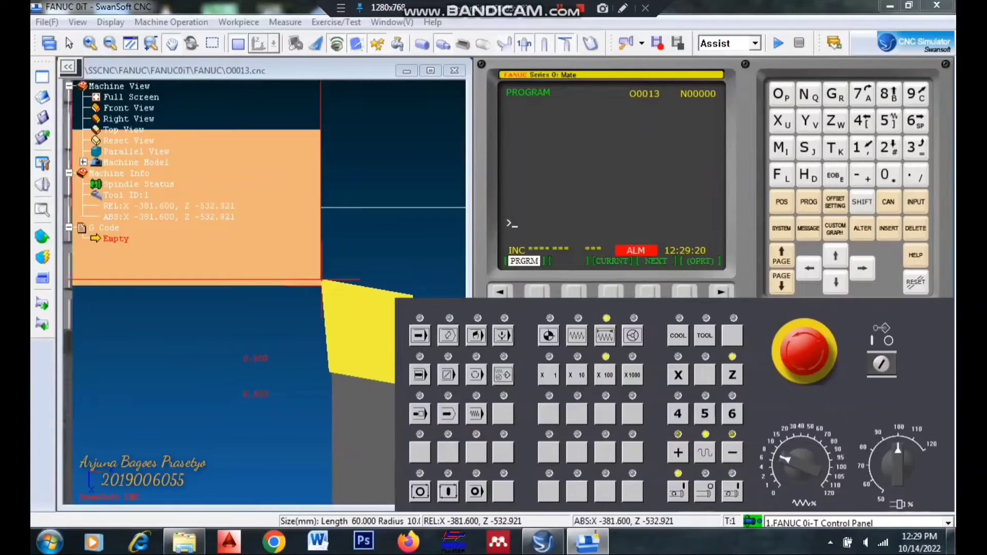
{"action": "left_click", "coordinate": [577, 374]}
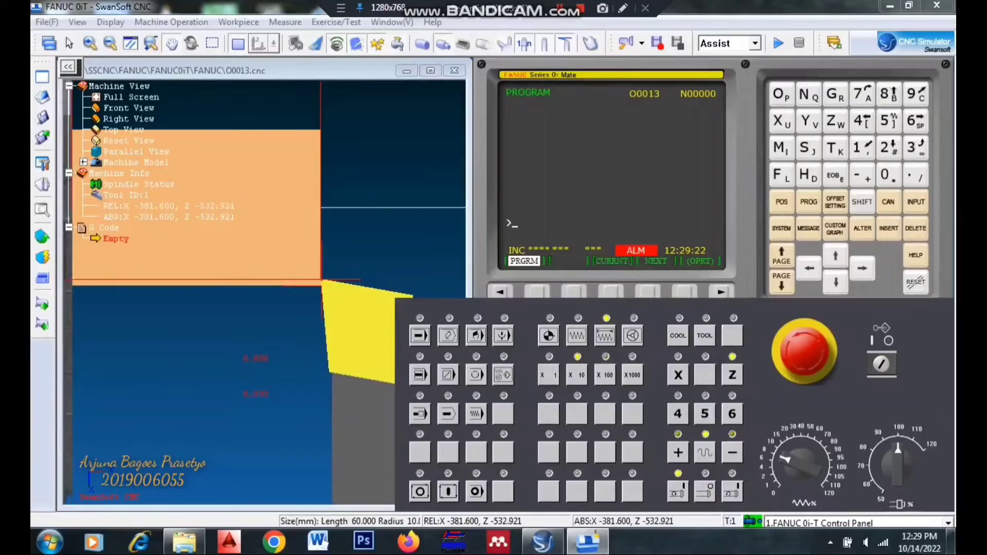
{"action": "left_click", "coordinate": [732, 453]}
{"action": "left_click", "coordinate": [733, 453]}
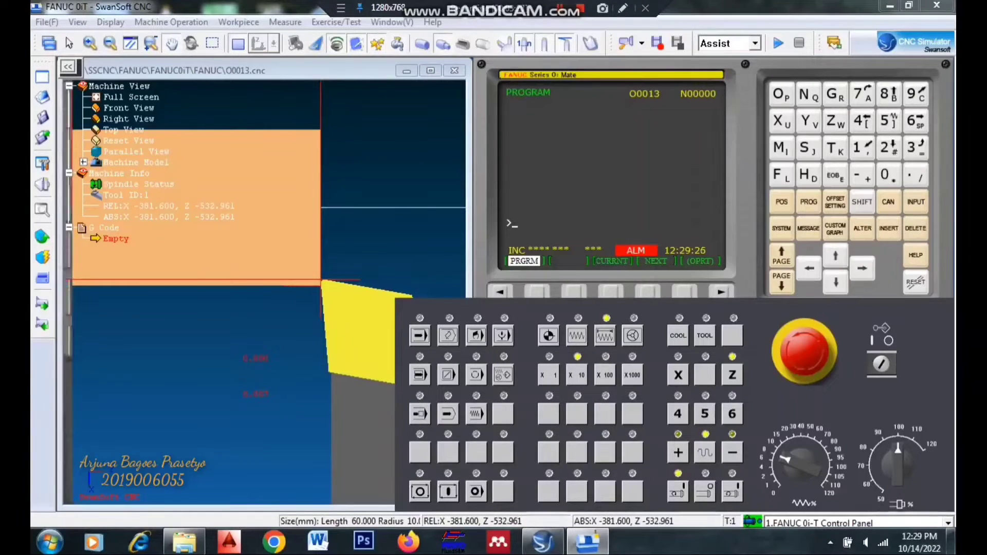
- Measure the Z geometry offset of G 001 in EDIT mode with the reference value Z0
{"action": "left_click", "coordinate": [476, 335]}
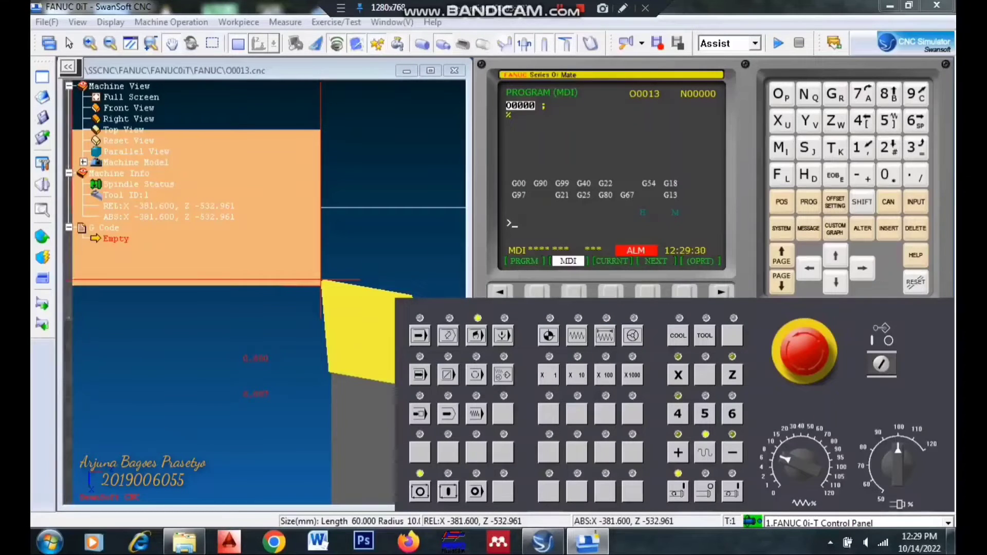
{"action": "left_click", "coordinate": [503, 335]}
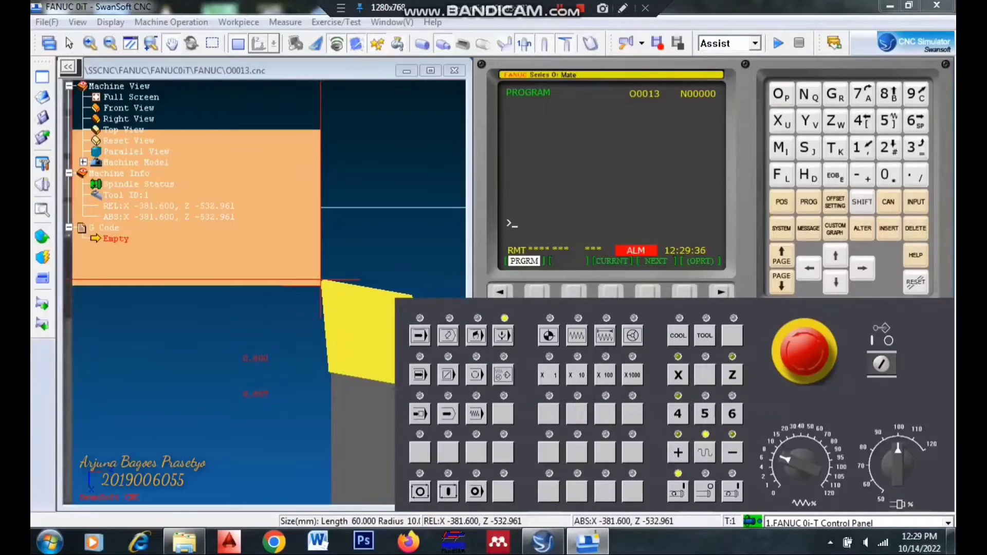
{"action": "left_click", "coordinate": [448, 335]}
{"action": "left_click", "coordinate": [835, 202]}
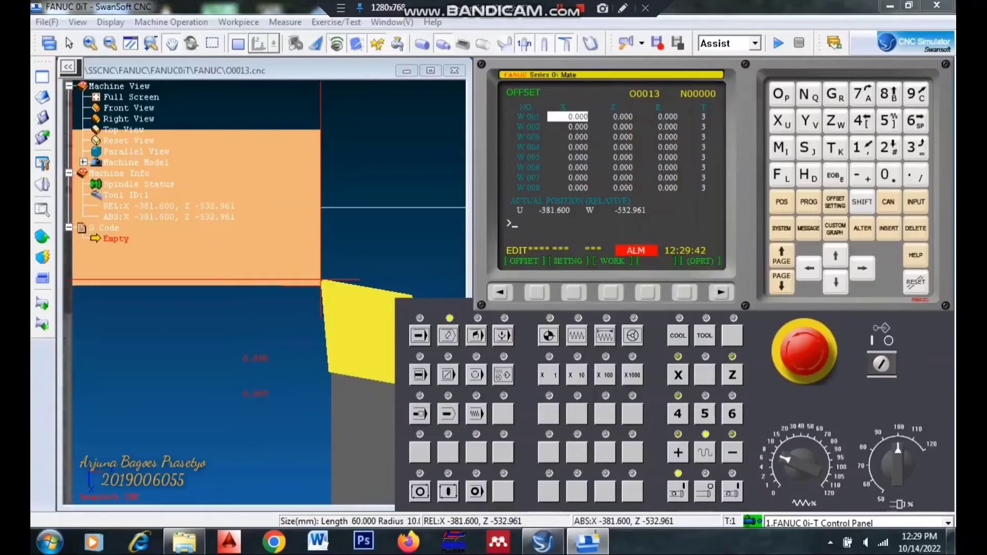
{"action": "left_click", "coordinate": [537, 292]}
{"action": "left_click", "coordinate": [574, 292]}
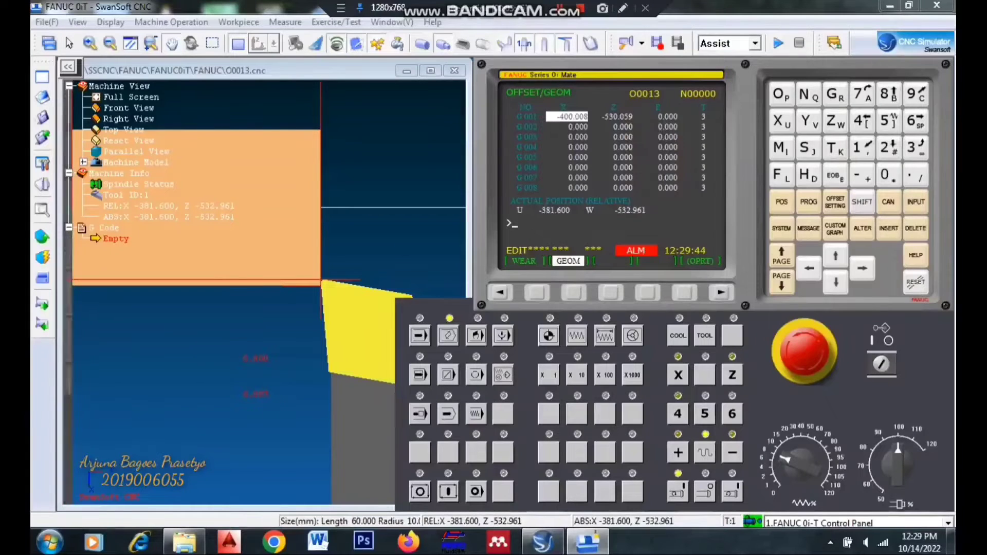
{"action": "left_click", "coordinate": [835, 120]}
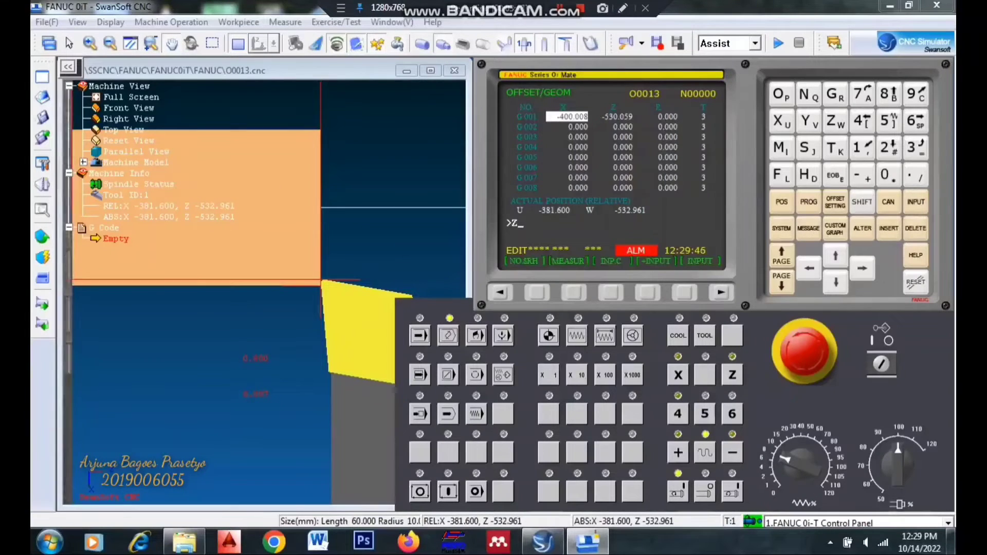
{"action": "left_click", "coordinate": [885, 174]}
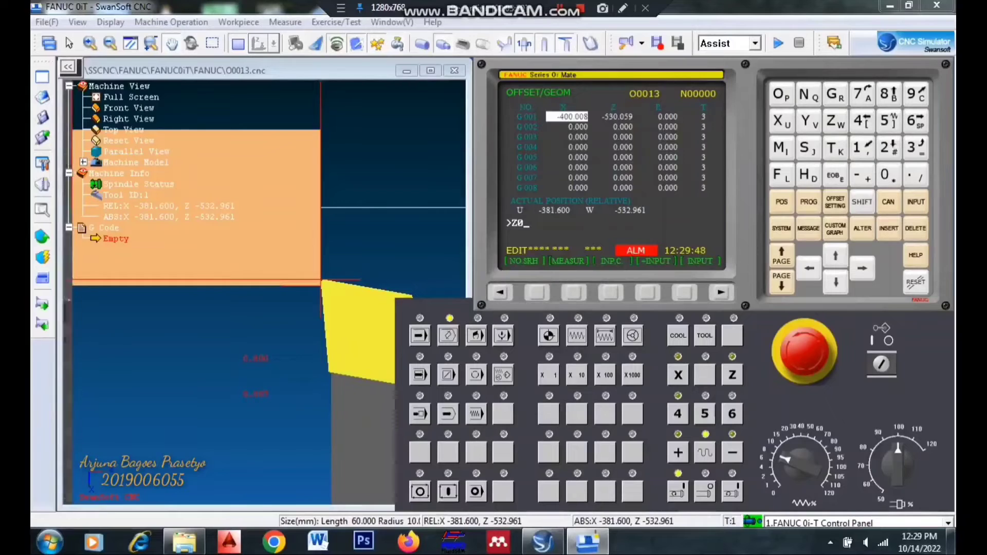
{"action": "left_click", "coordinate": [862, 267]}
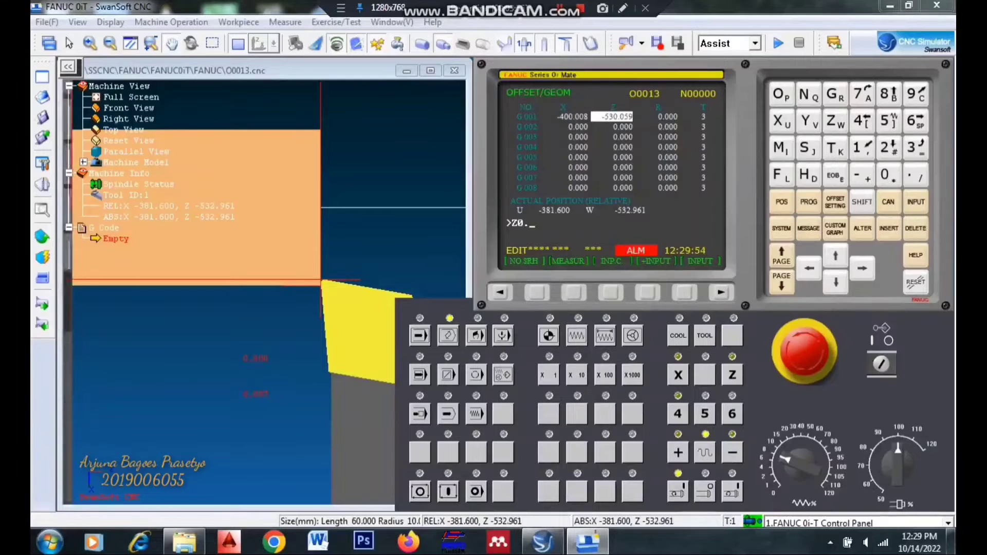
{"action": "left_click", "coordinate": [574, 292]}
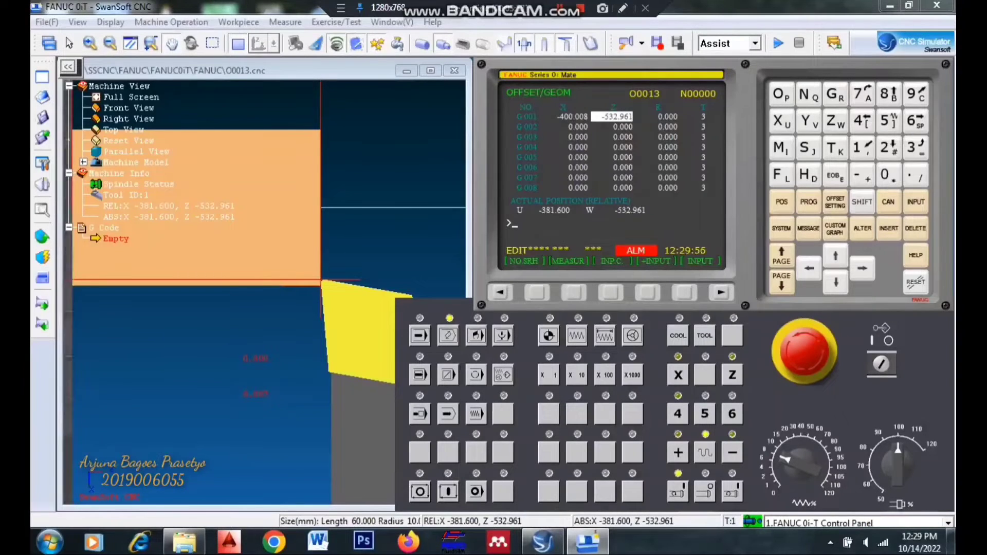
- Retract the tool along X to X -379.580 in incremental mode, using one x10 move followed by x1000 increments
{"action": "left_click", "coordinate": [605, 336]}
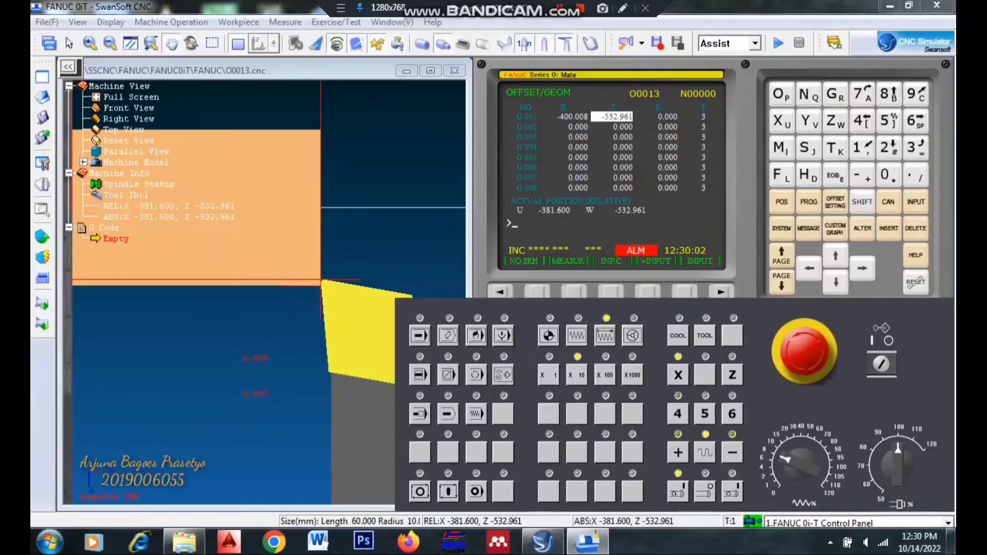
{"action": "left_click", "coordinate": [678, 453]}
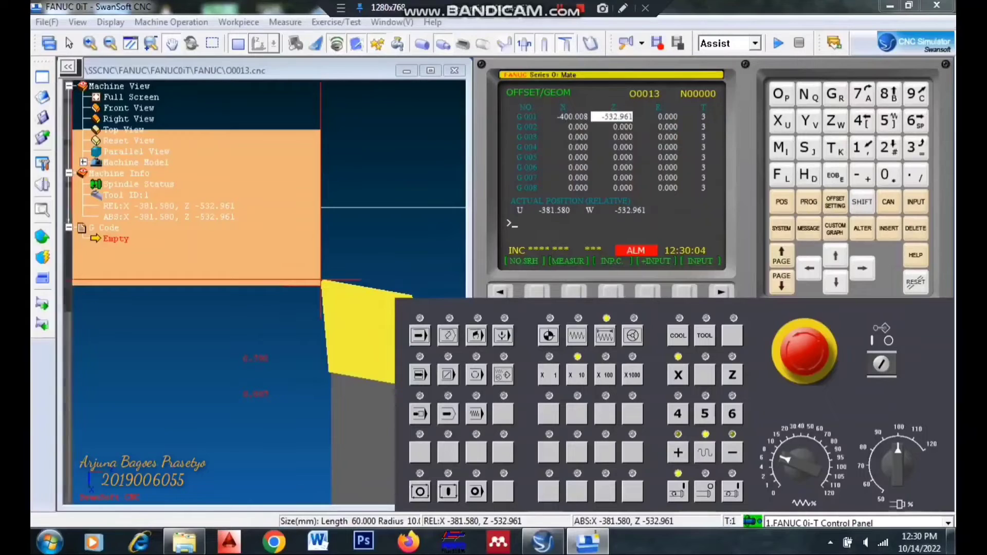
{"action": "left_click", "coordinate": [632, 375]}
{"action": "left_click", "coordinate": [678, 453]}
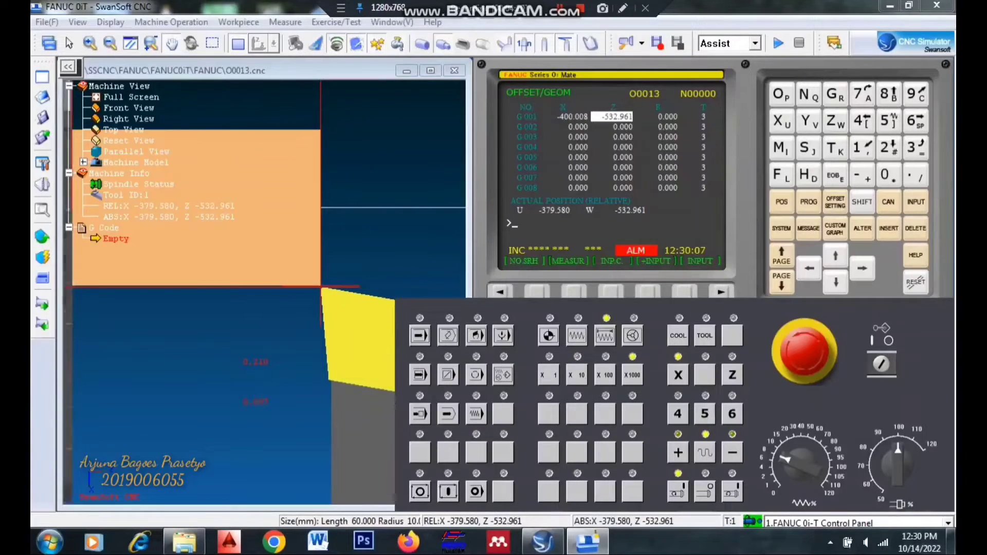
- Move the tool along Z to Z -533.561 in x100 increments, placing the tip beside the workpiece's outer surface
{"action": "left_click", "coordinate": [732, 374]}
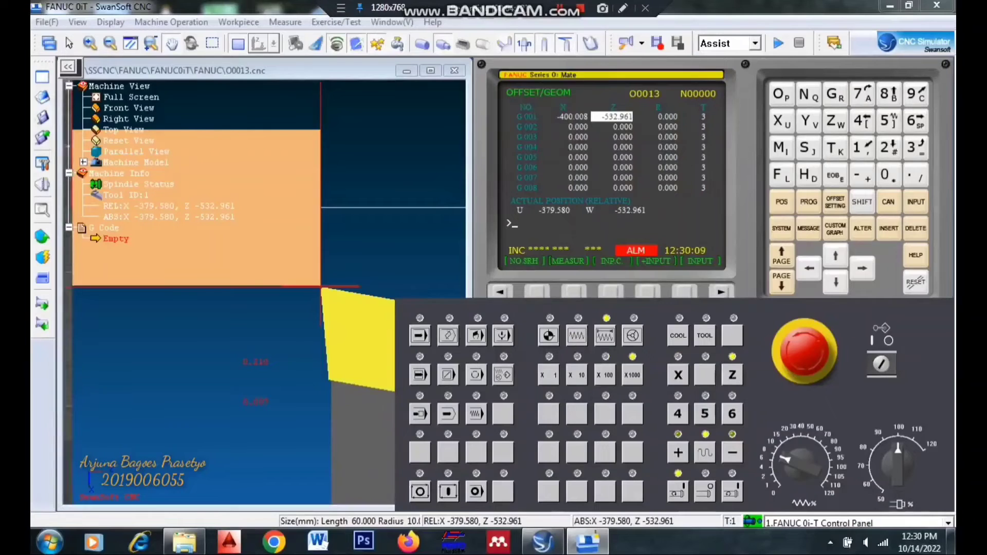
{"action": "left_click", "coordinate": [605, 375]}
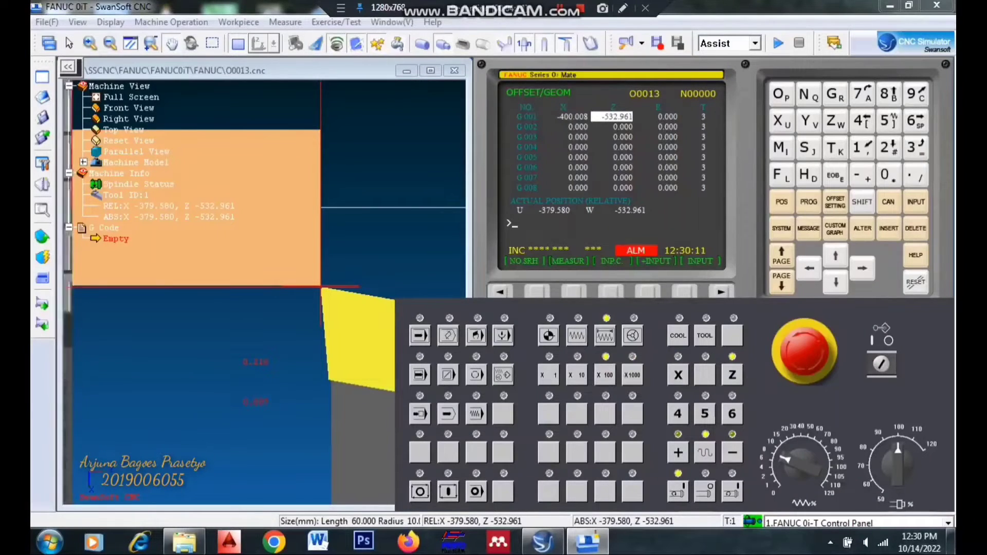
{"action": "left_click", "coordinate": [732, 452]}
{"action": "left_click", "coordinate": [732, 452]}
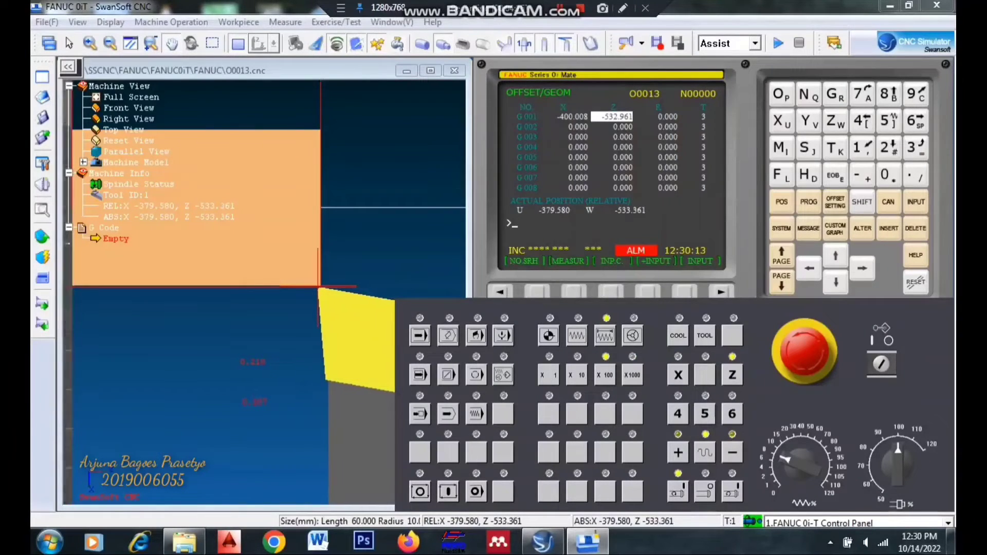
{"action": "left_click", "coordinate": [732, 452]}
- Bring the tool tip against the workpiece's outer surface at X -380.020, using x10 increments along X
{"action": "left_click", "coordinate": [678, 375]}
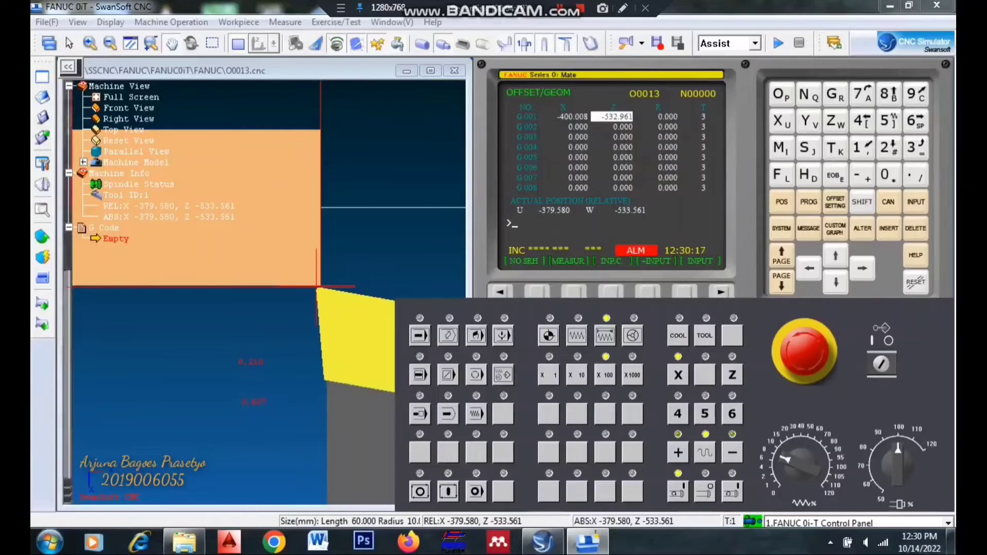
{"action": "left_click", "coordinate": [577, 374]}
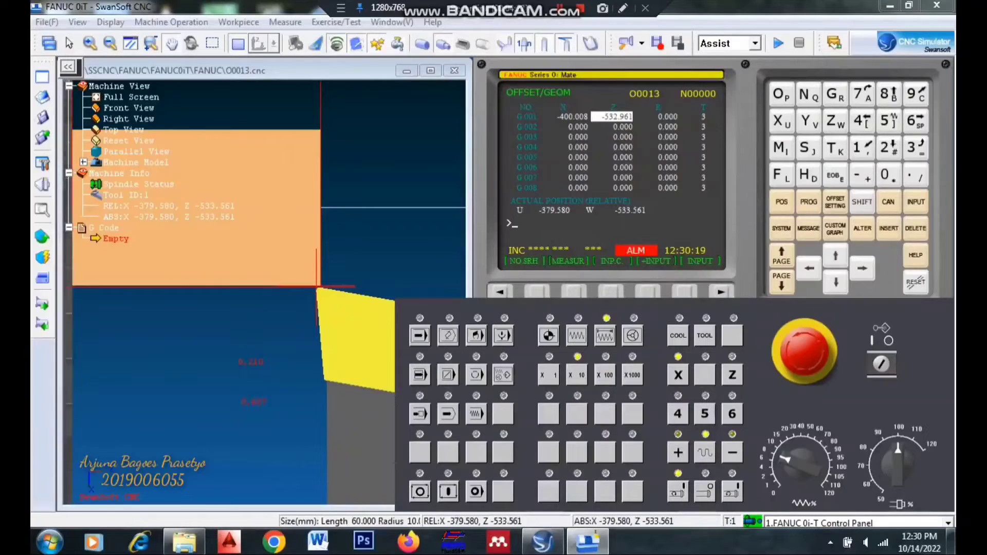
{"action": "left_click", "coordinate": [677, 452]}
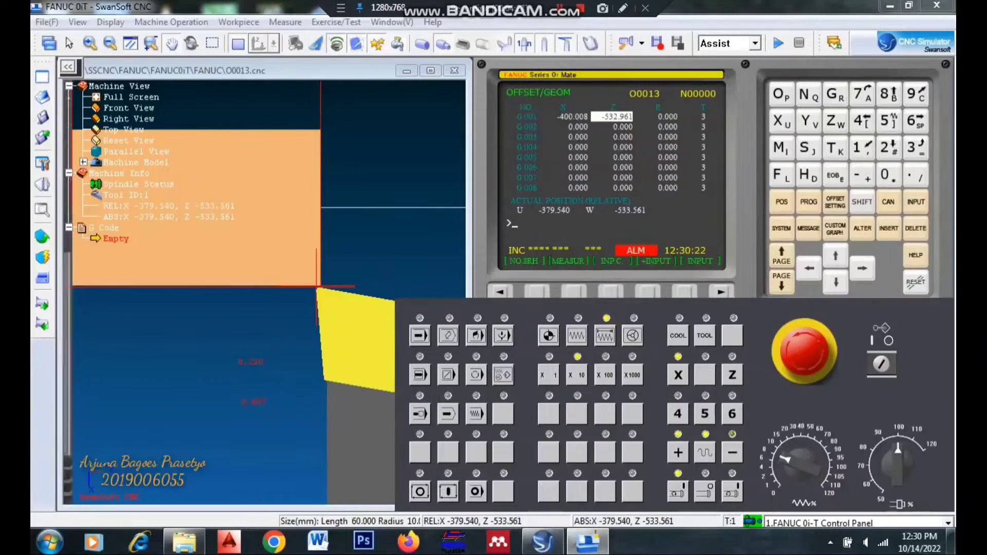
{"action": "left_click", "coordinate": [678, 452]}
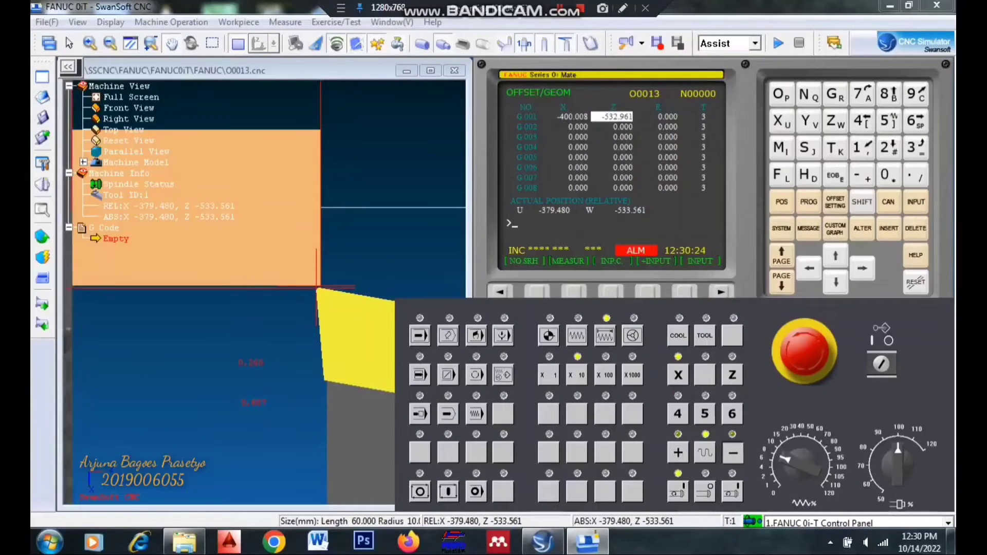
{"action": "left_click", "coordinate": [731, 452]}
{"action": "left_click", "coordinate": [732, 452]}
{"action": "left_click", "coordinate": [732, 453]}
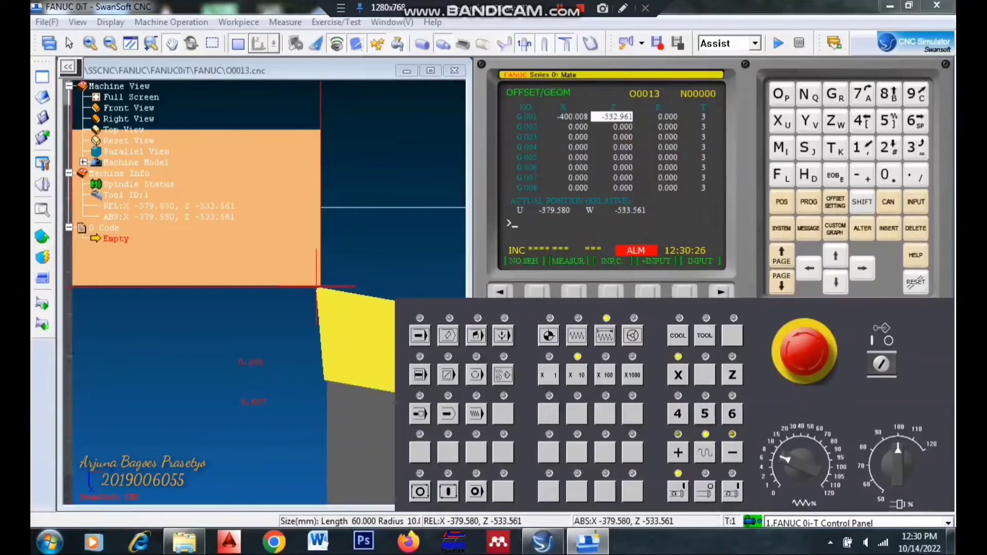
{"action": "left_click", "coordinate": [732, 453]}
{"action": "left_click", "coordinate": [732, 453]}
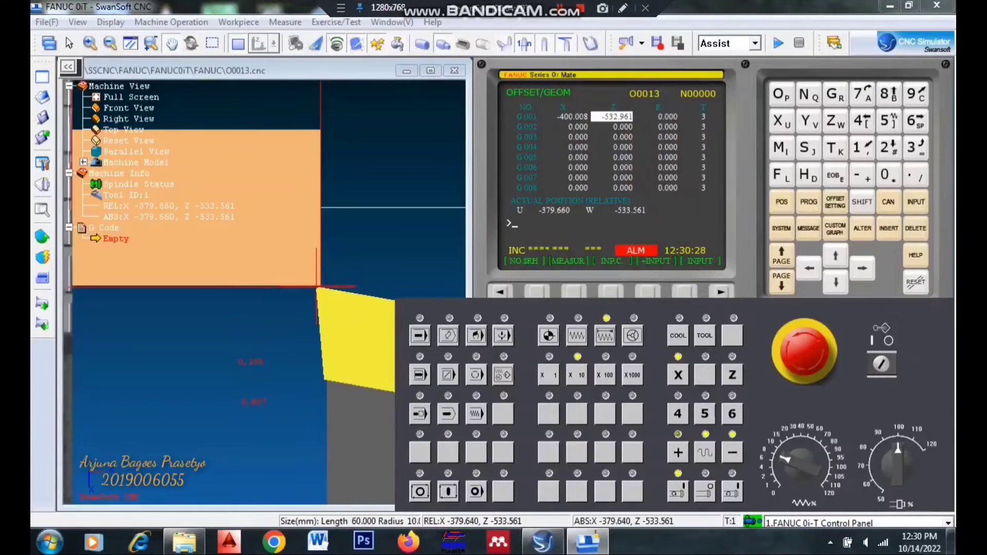
{"action": "left_click", "coordinate": [732, 453]}
{"action": "left_click", "coordinate": [732, 452]}
{"action": "left_click", "coordinate": [732, 453]}
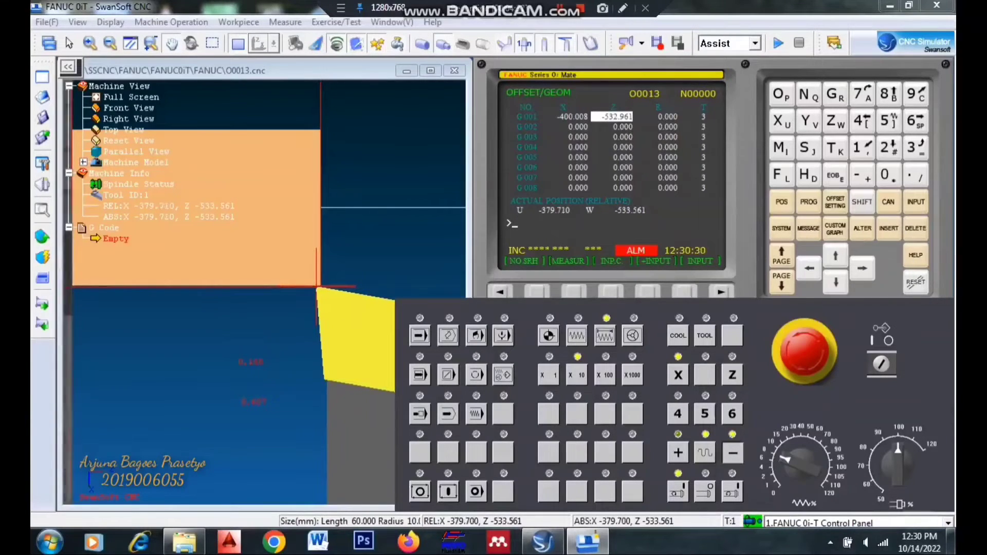
{"action": "left_click", "coordinate": [732, 452]}
{"action": "left_click", "coordinate": [732, 452]}
{"action": "left_click", "coordinate": [731, 452]}
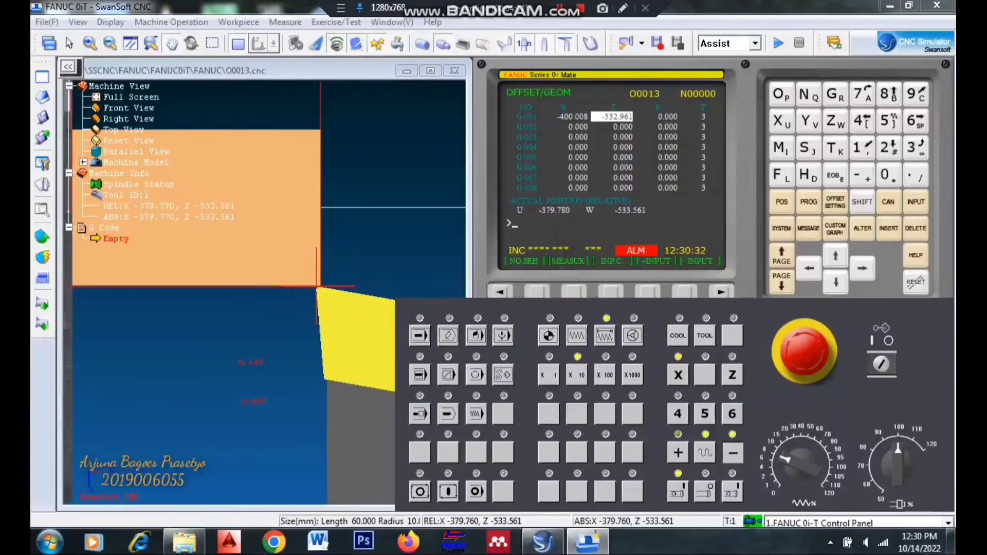
{"action": "left_click", "coordinate": [732, 452]}
{"action": "left_click", "coordinate": [732, 452]}
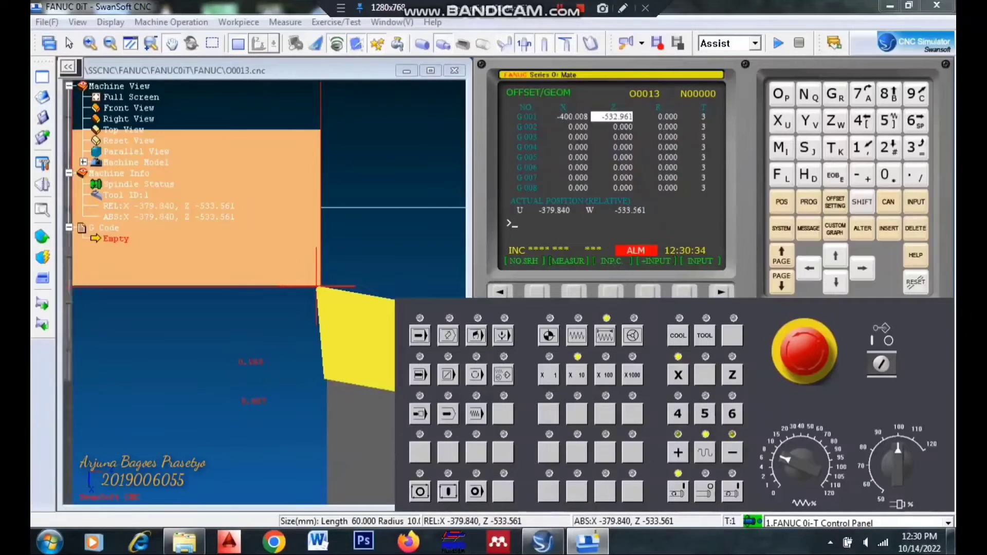
{"action": "left_click", "coordinate": [732, 452]}
{"action": "left_click", "coordinate": [732, 453]}
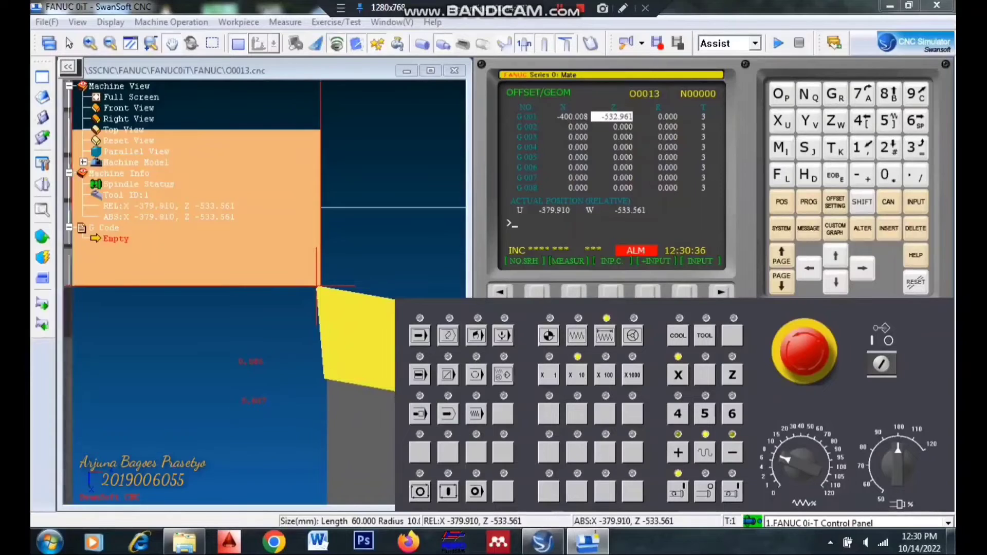
{"action": "left_click", "coordinate": [731, 452]}
{"action": "left_click", "coordinate": [732, 452]}
{"action": "left_click", "coordinate": [731, 452]}
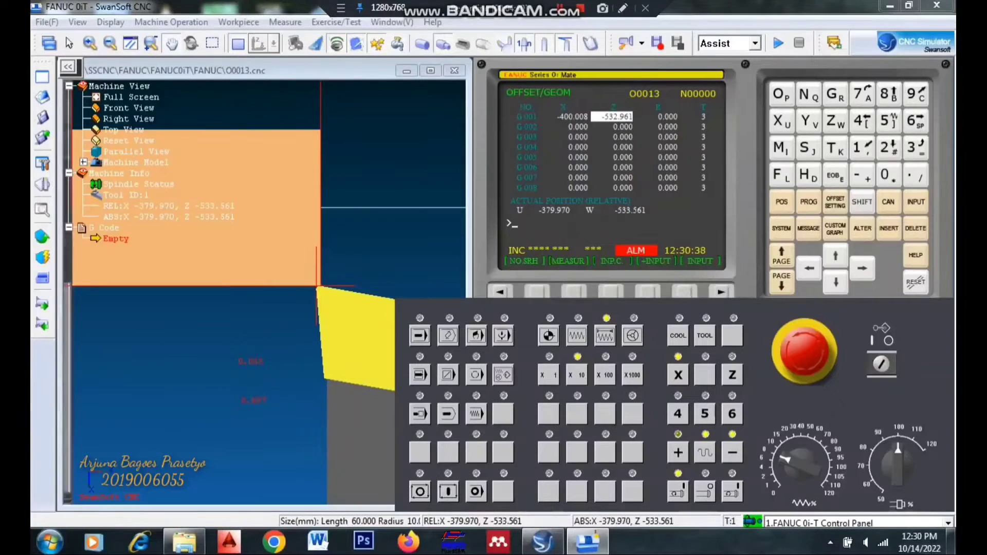
{"action": "left_click", "coordinate": [732, 453]}
{"action": "left_click", "coordinate": [731, 452]}
{"action": "left_click", "coordinate": [731, 453]}
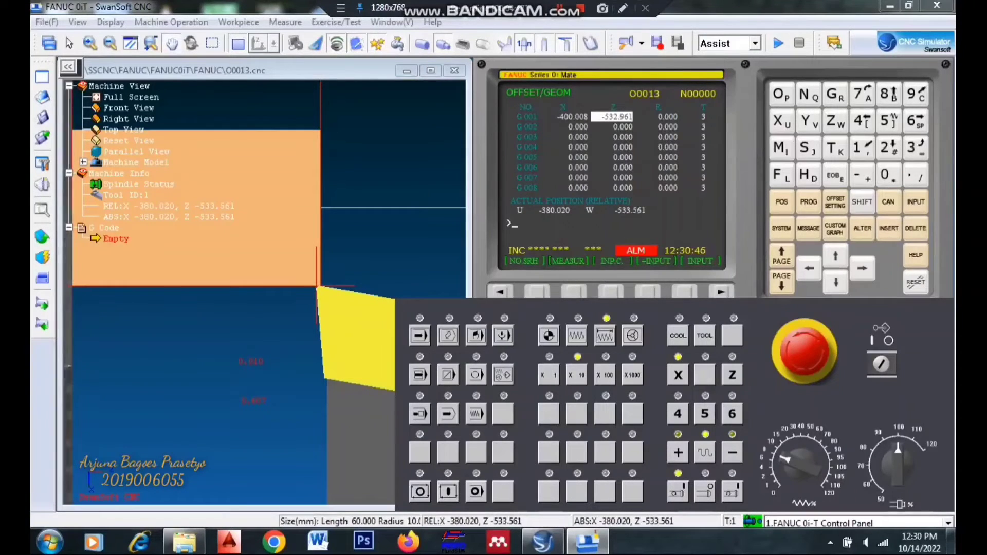
- Measure the X geometry offset of G 001 with the reference value X20
{"action": "key", "text": "Left"}
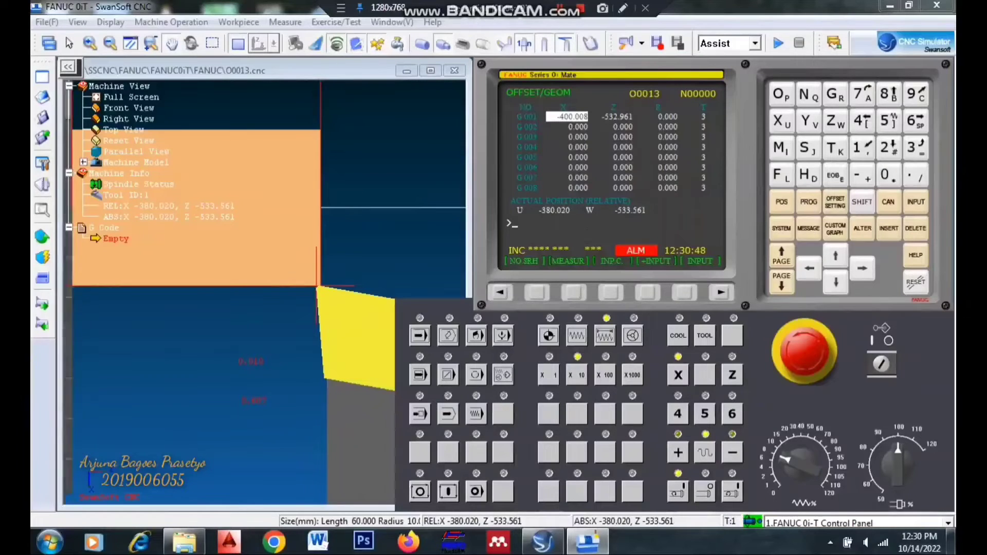
{"action": "type", "text": "X"}
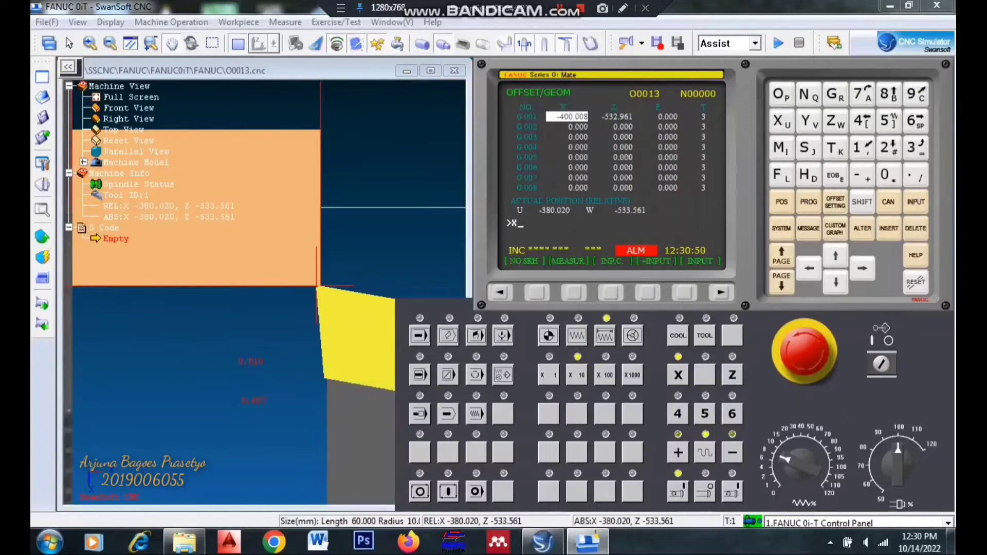
{"action": "type", "text": "20."}
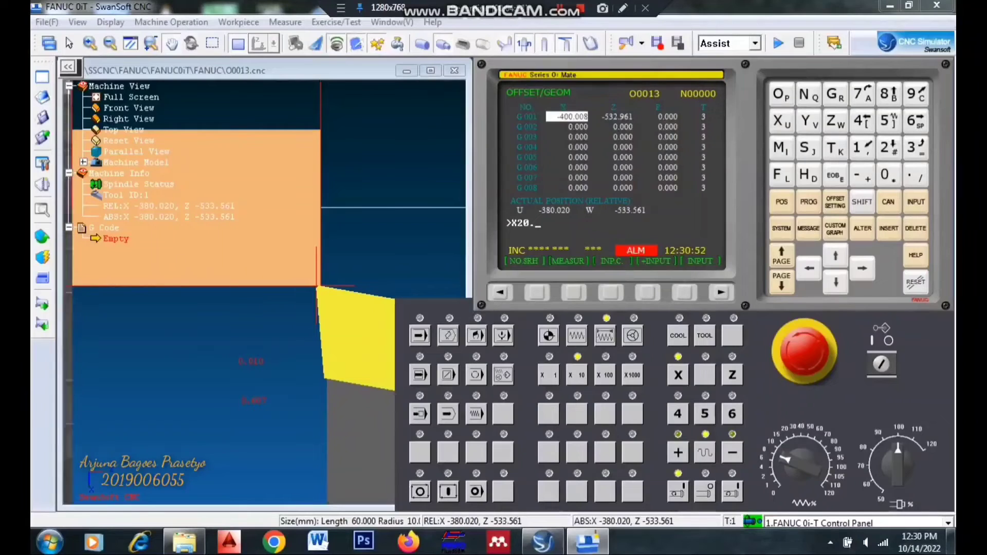
{"action": "left_click", "coordinate": [573, 293]}
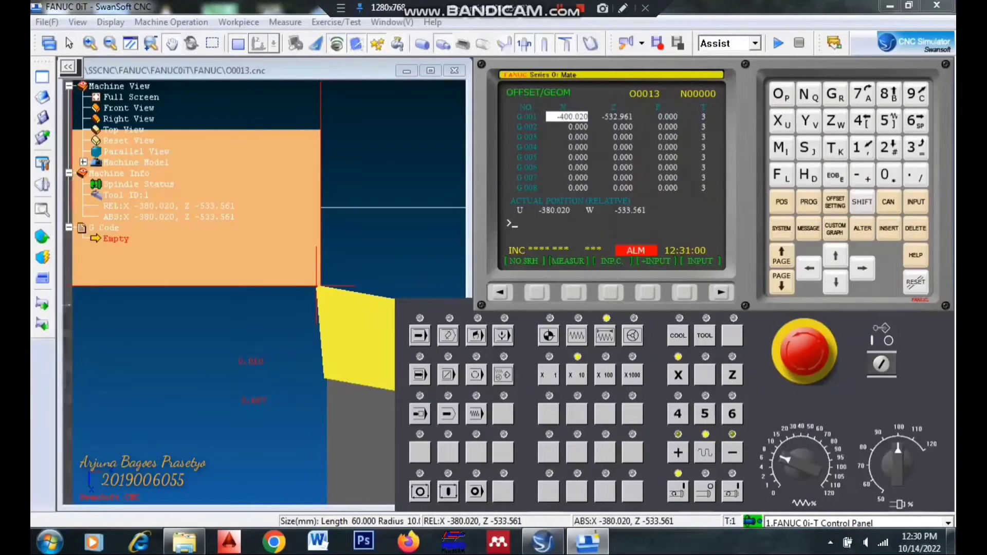
- Return the machine's X and Z axes to the reference point in REF mode
{"action": "left_click", "coordinate": [549, 335]}
{"action": "left_click", "coordinate": [678, 374]}
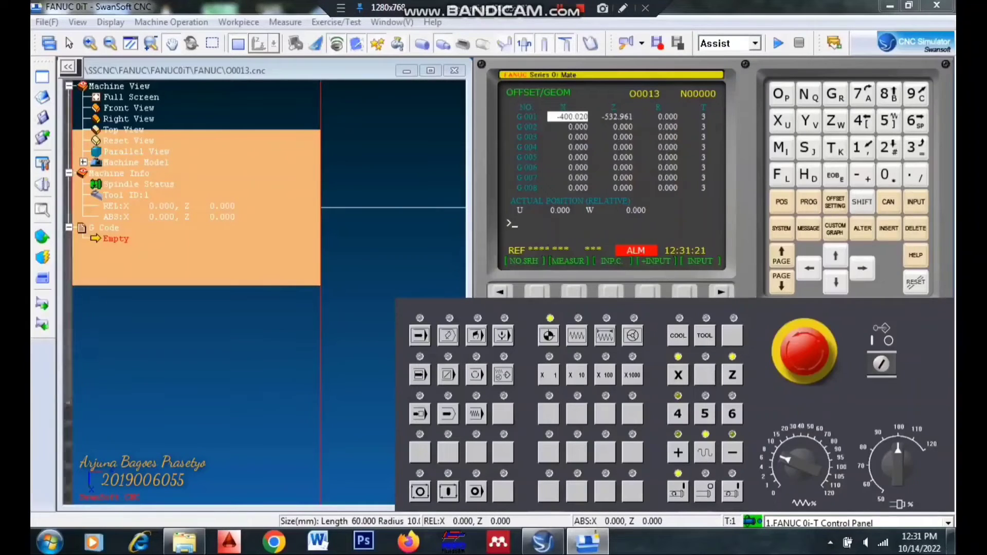
{"action": "left_click", "coordinate": [448, 336]}
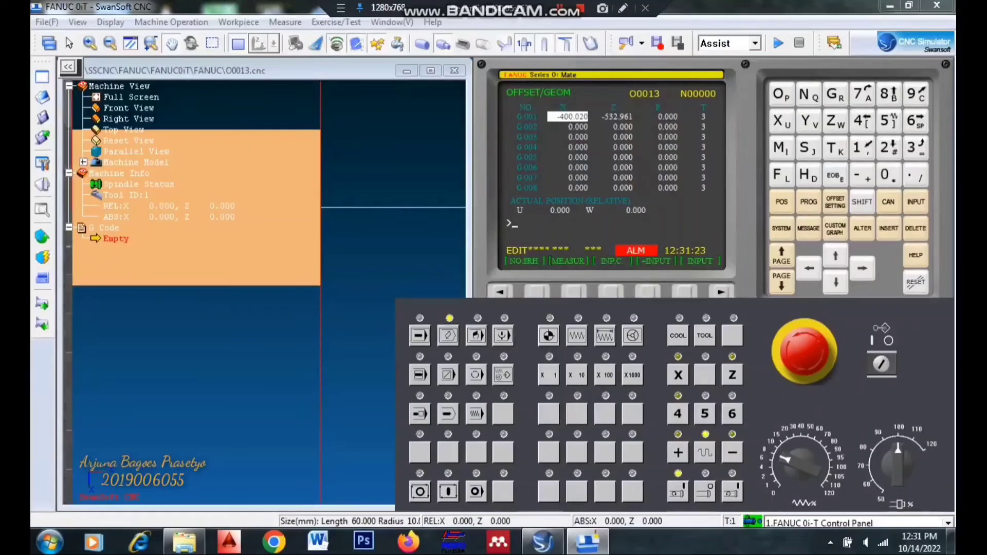
{"action": "left_click", "coordinate": [475, 336]}
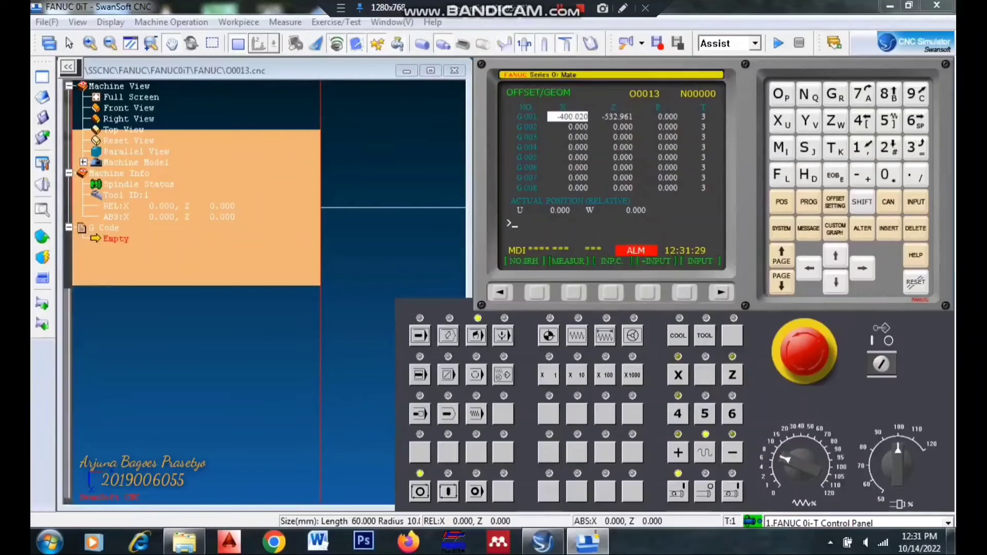
{"action": "left_click", "coordinate": [449, 336]}
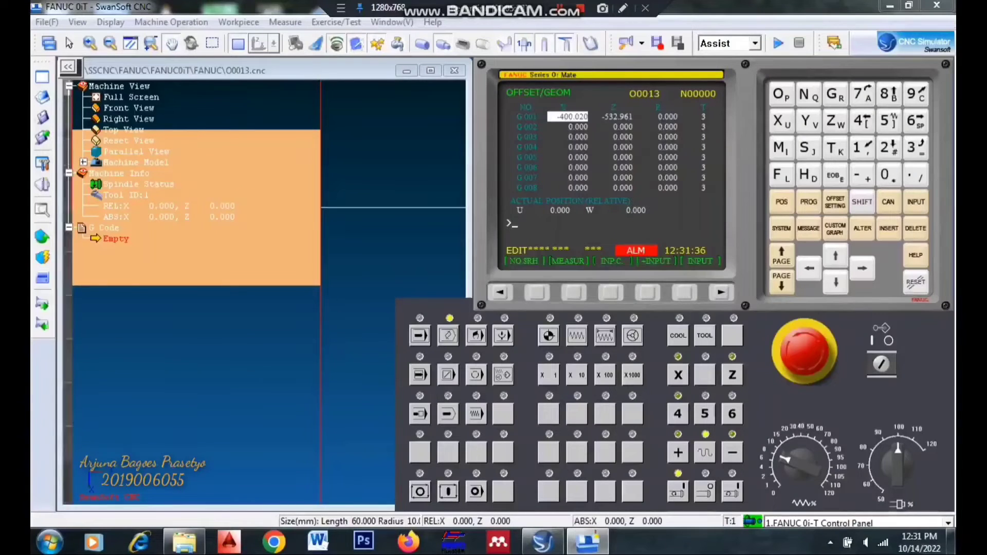
{"action": "left_click", "coordinate": [420, 335]}
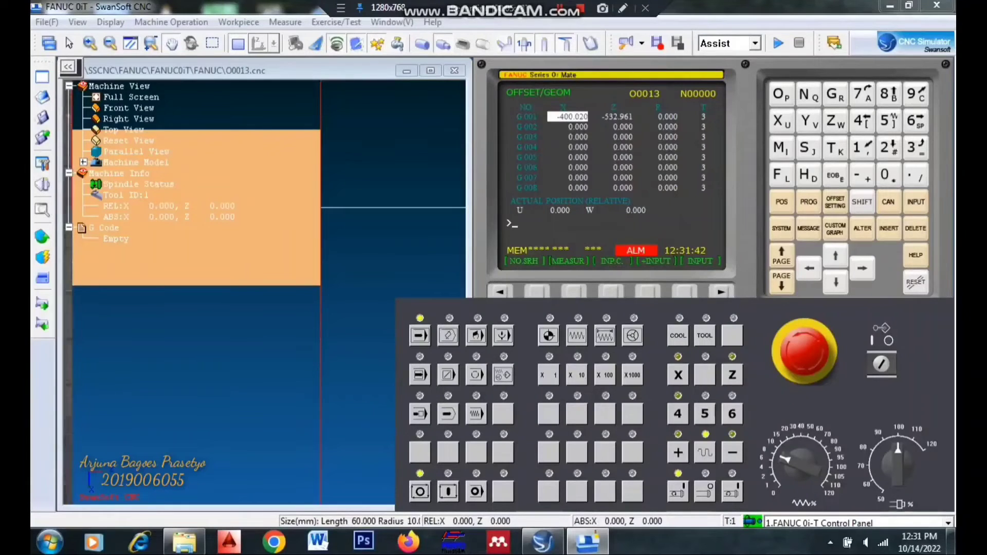
- List the program directory in EDIT mode and load program O0013 with an O search
{"action": "left_click", "coordinate": [808, 202]}
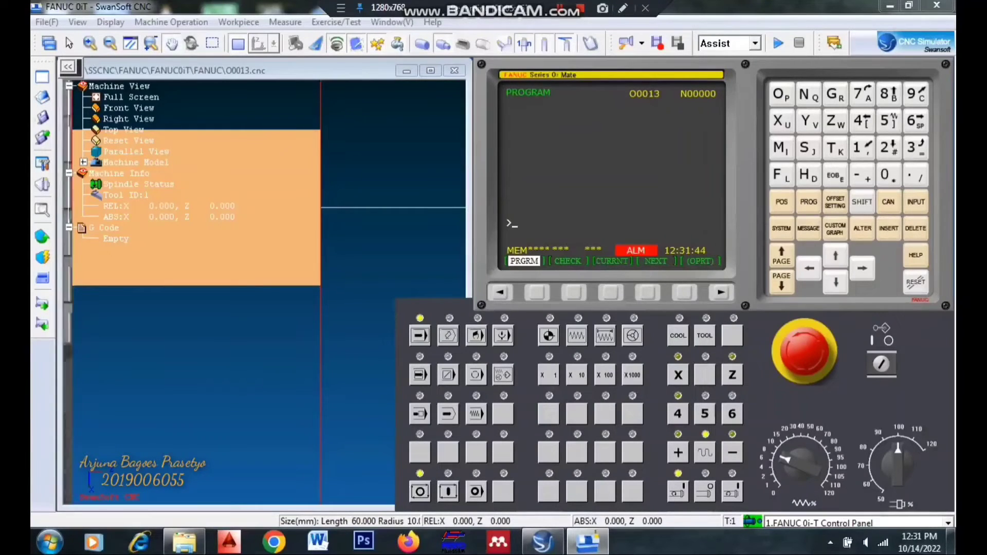
{"action": "left_click", "coordinate": [448, 336]}
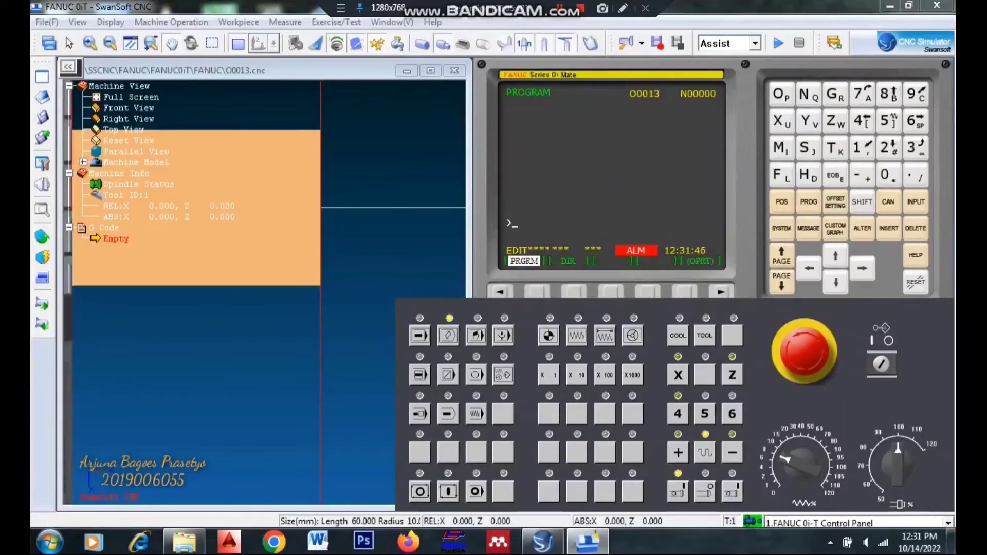
{"action": "left_click", "coordinate": [574, 292]}
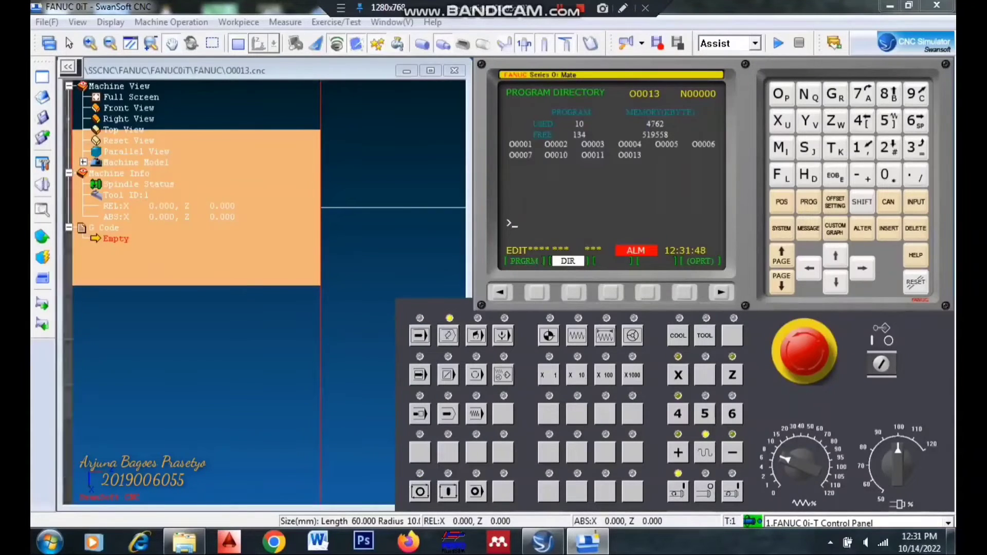
{"action": "left_click", "coordinate": [781, 94]}
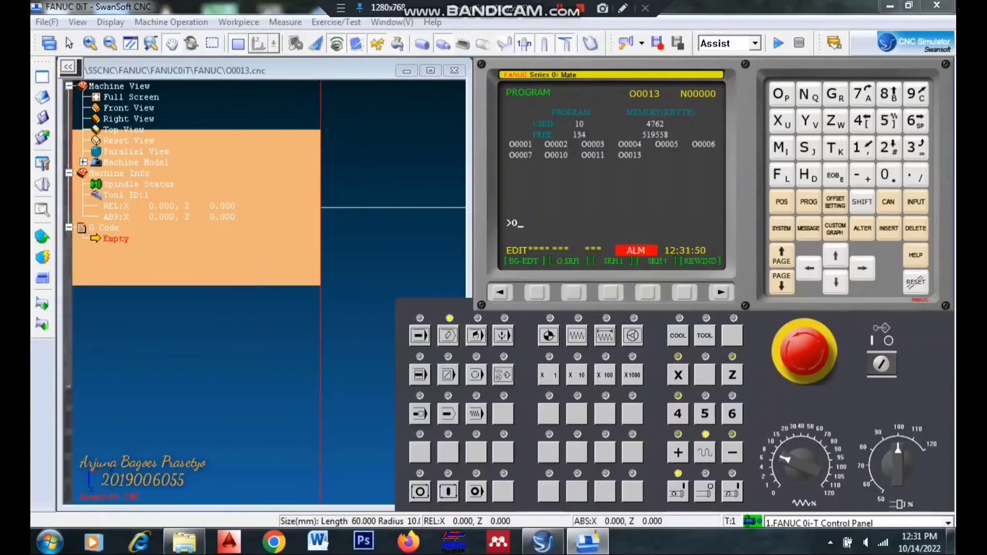
{"action": "left_click", "coordinate": [885, 175]}
{"action": "left_click", "coordinate": [885, 175]}
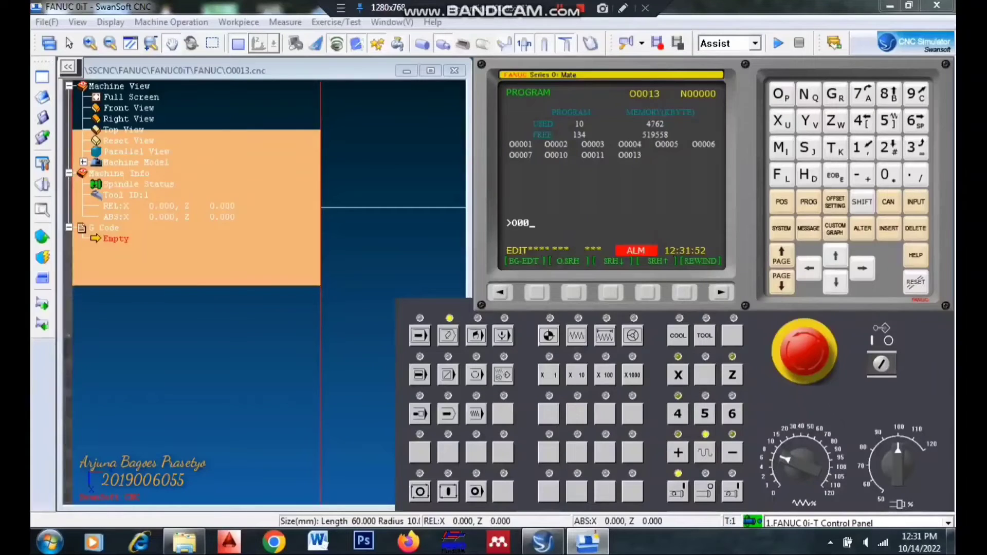
{"action": "left_click", "coordinate": [857, 148]}
{"action": "left_click", "coordinate": [912, 148]}
{"action": "left_click", "coordinate": [574, 292]}
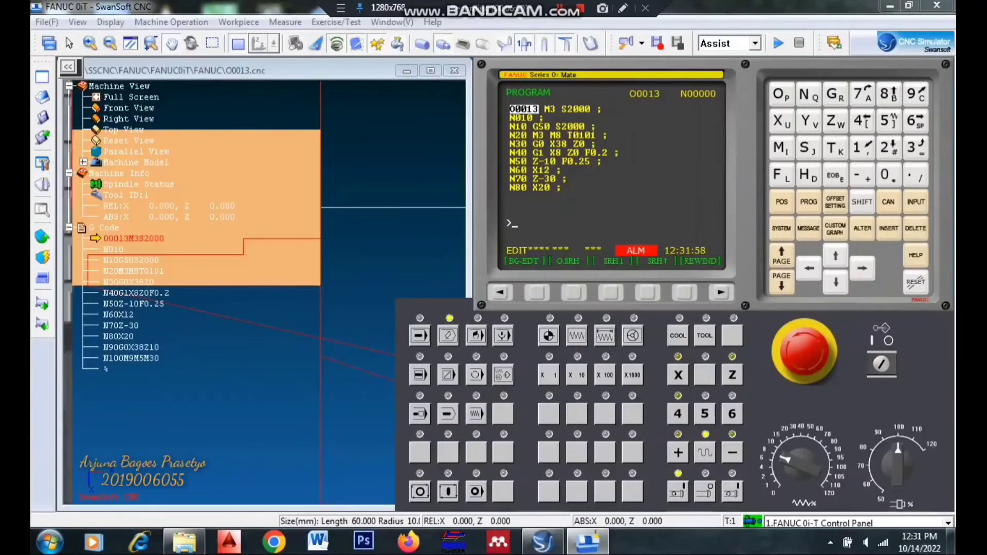
- Switch the control to automatic MEM mode and lower the feedrate override to 4% for program O0013
{"action": "left_click", "coordinate": [420, 335]}
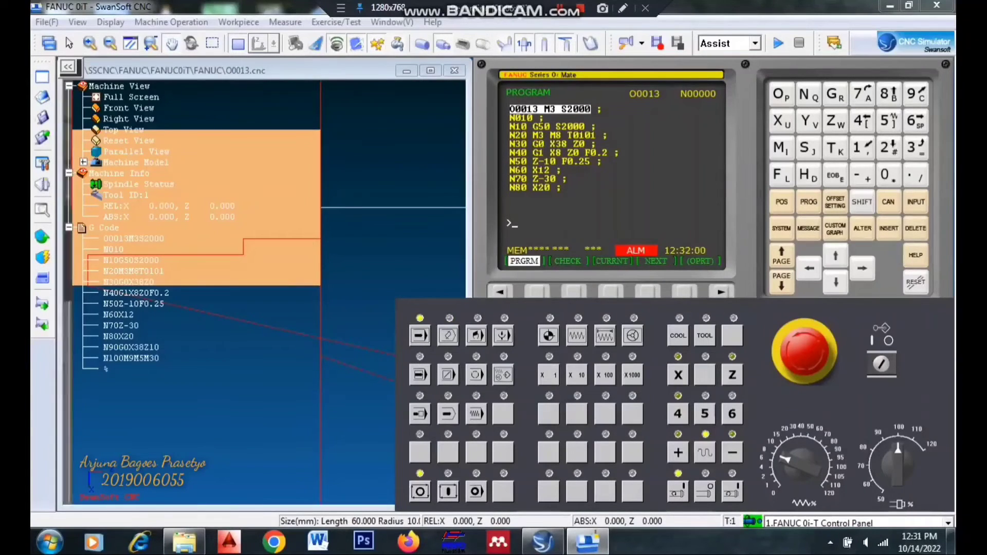
{"action": "left_click", "coordinate": [801, 464]}
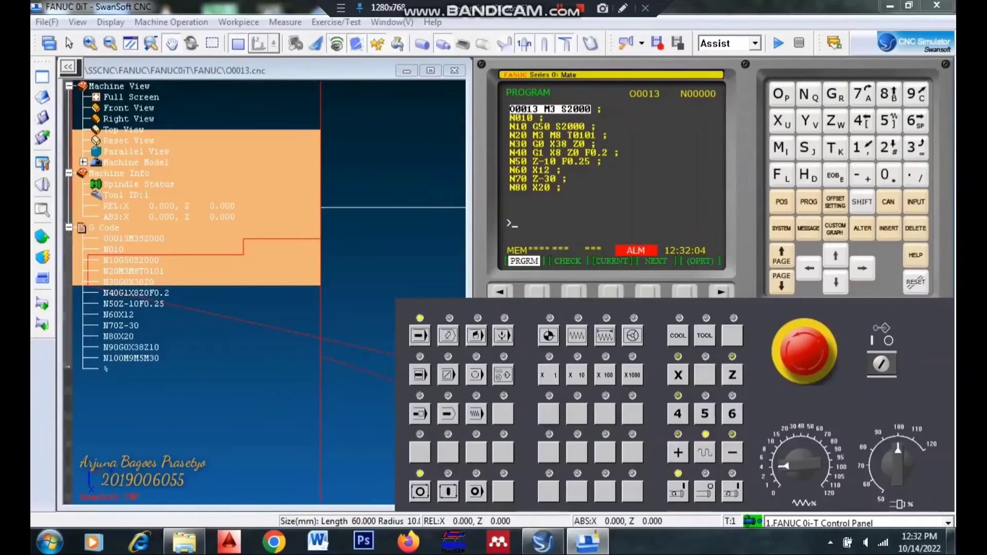
{"action": "left_click", "coordinate": [110, 44]}
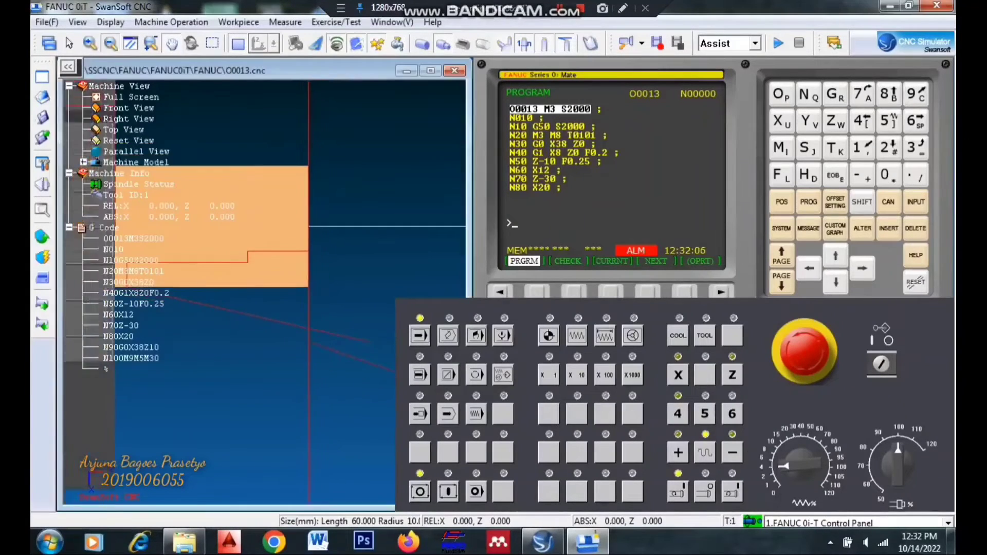
{"action": "left_click", "coordinate": [110, 43]}
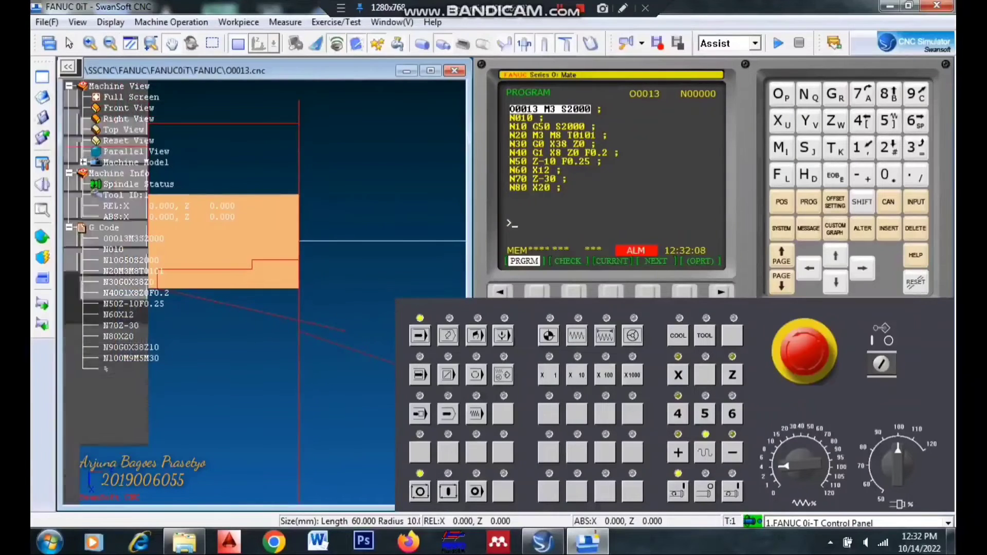
{"action": "left_click_drag", "start_coordinate": [257, 308], "coordinate": [307, 347]}
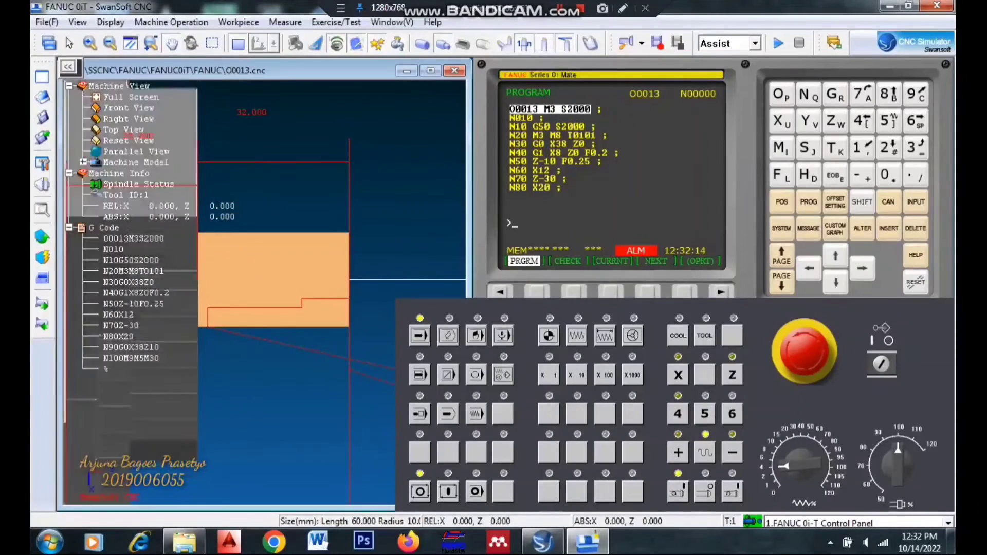
- Dismiss the door warning, close the machine door and run program O0013 in automatic mode
{"action": "left_click", "coordinate": [736, 444]}
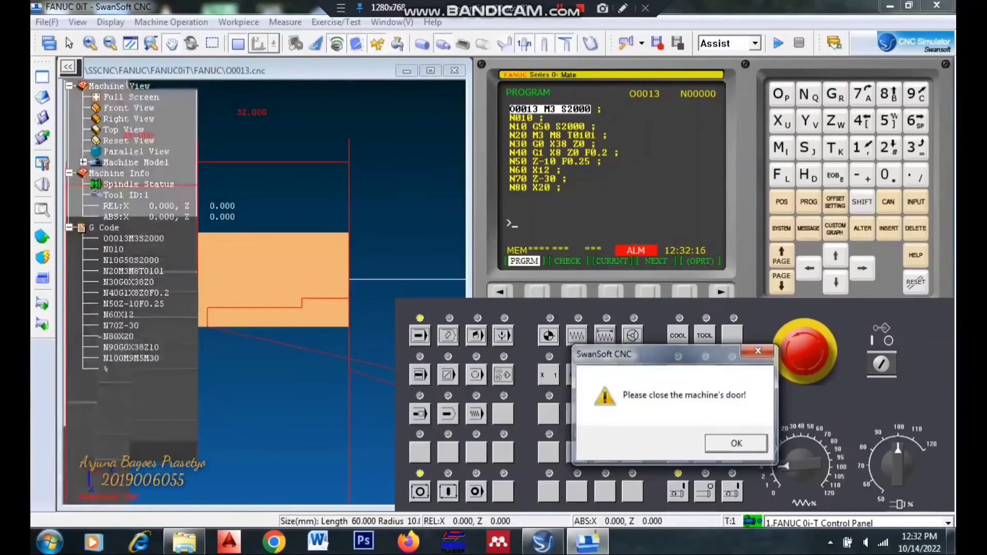
{"action": "left_click", "coordinate": [171, 22]}
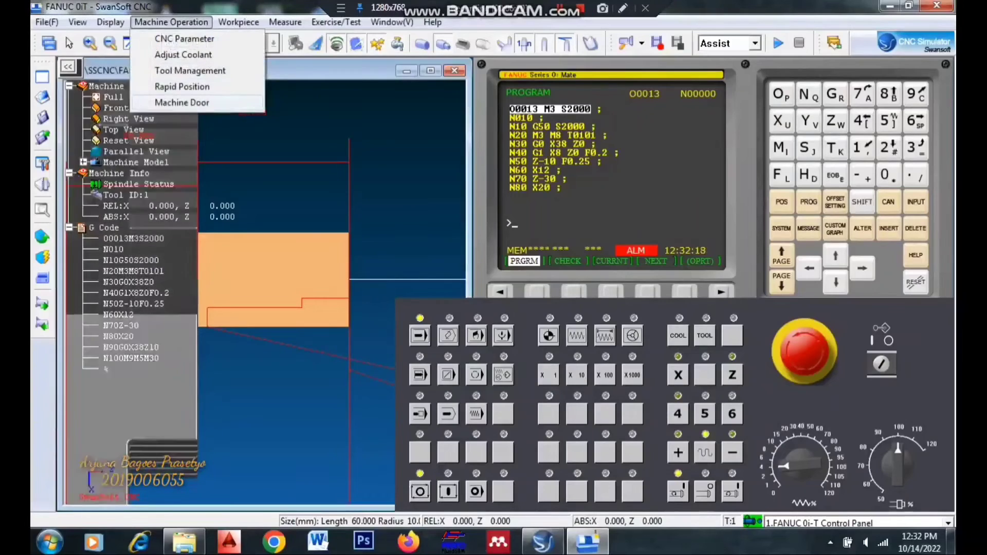
{"action": "left_click", "coordinate": [195, 103]}
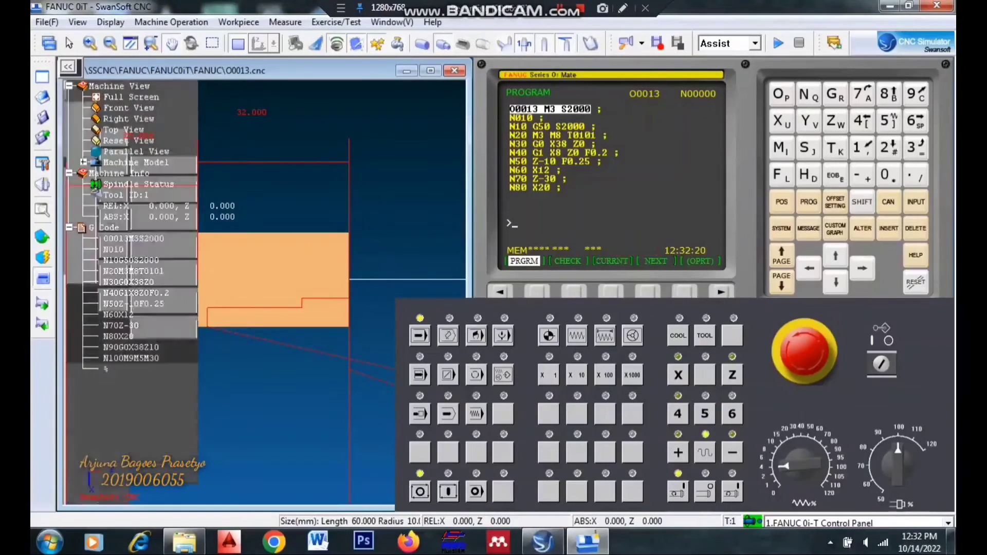
{"action": "left_click", "coordinate": [448, 492]}
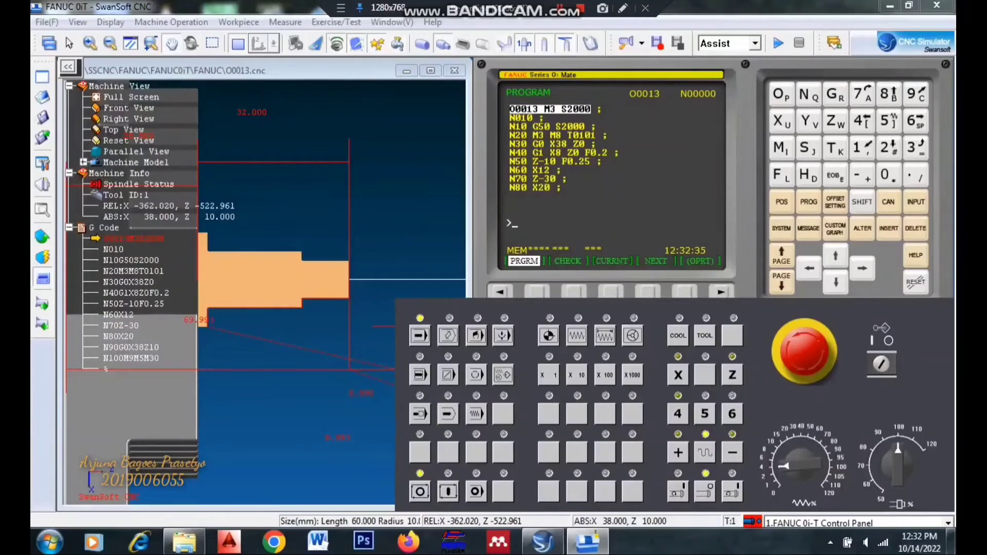
- Inspect the turned part's step diameters and lengths with the Feature Point measurement, and exit measuring
{"action": "left_click", "coordinate": [285, 22]}
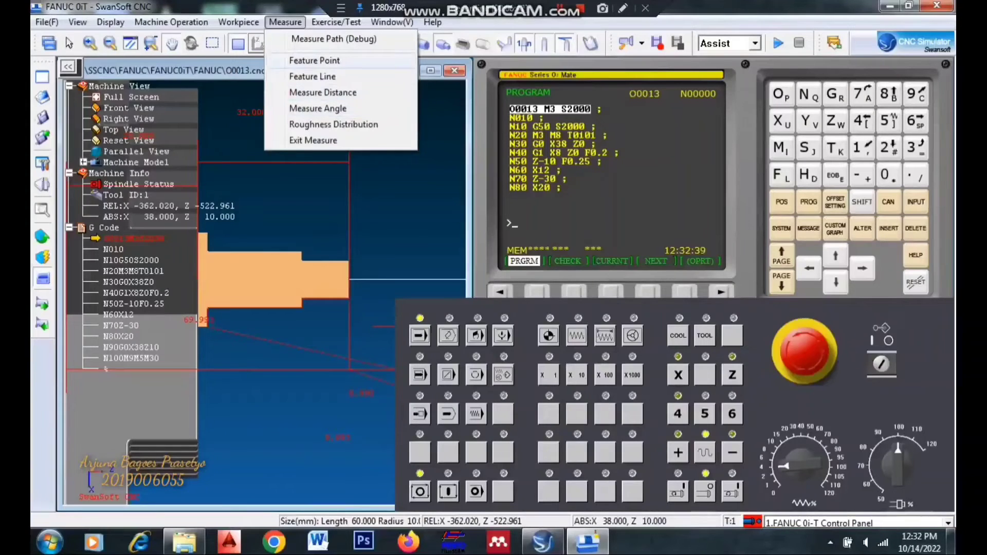
{"action": "left_click", "coordinate": [314, 60]}
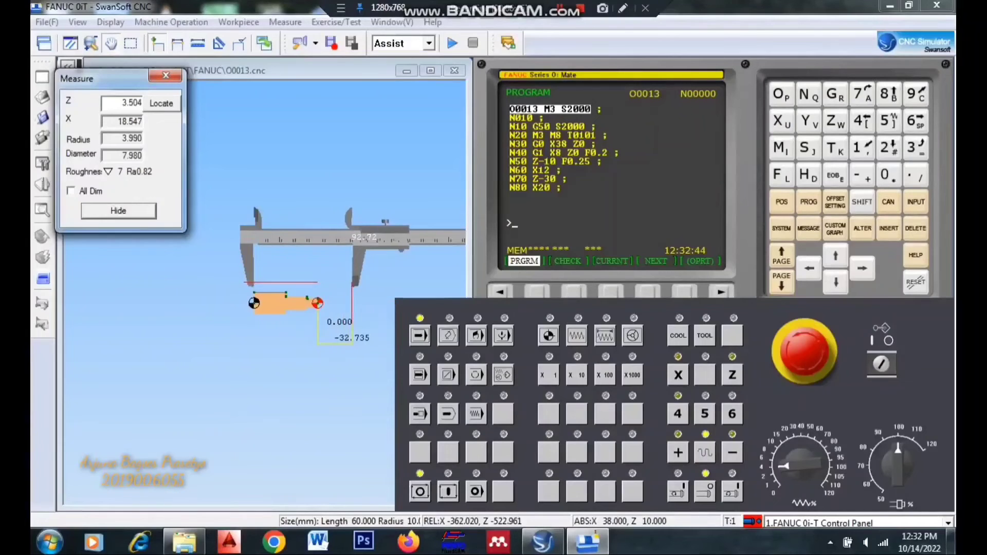
{"action": "left_click", "coordinate": [336, 284]}
{"action": "scroll", "coordinate": [336, 285], "scroll_direction": "up", "scroll_amount": 2}
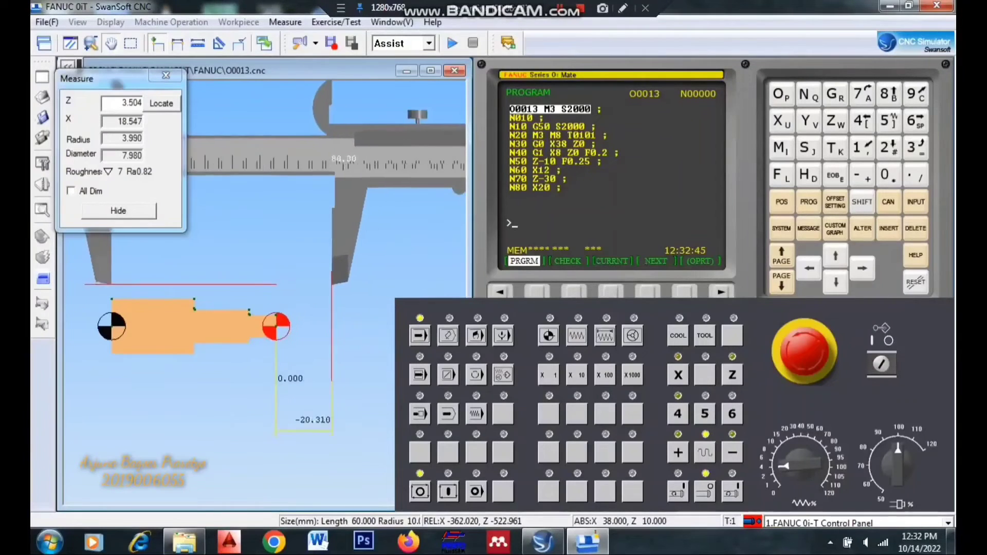
{"action": "scroll", "coordinate": [336, 284], "scroll_direction": "up", "scroll_amount": 2}
{"action": "scroll", "coordinate": [336, 285], "scroll_direction": "up", "scroll_amount": 3}
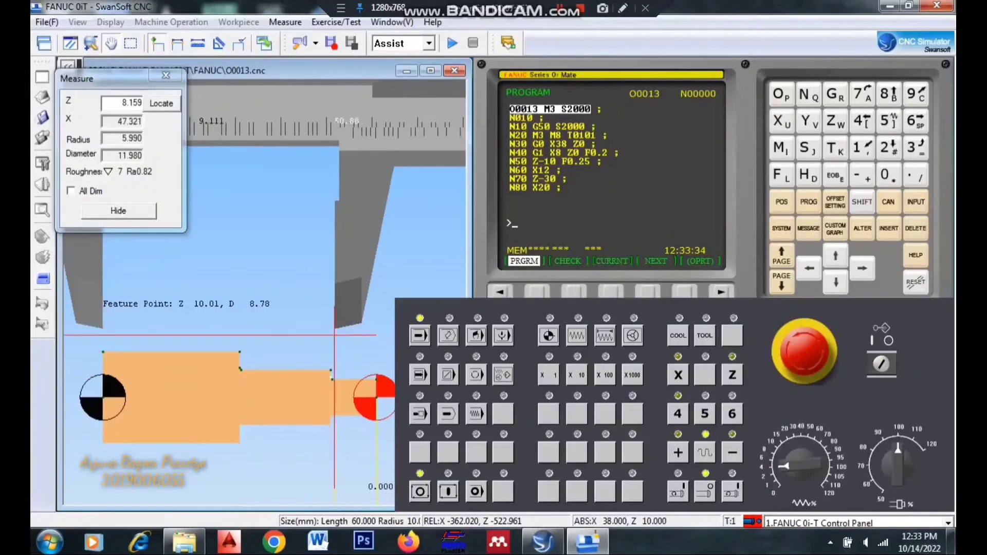
{"action": "left_click", "coordinate": [285, 21]}
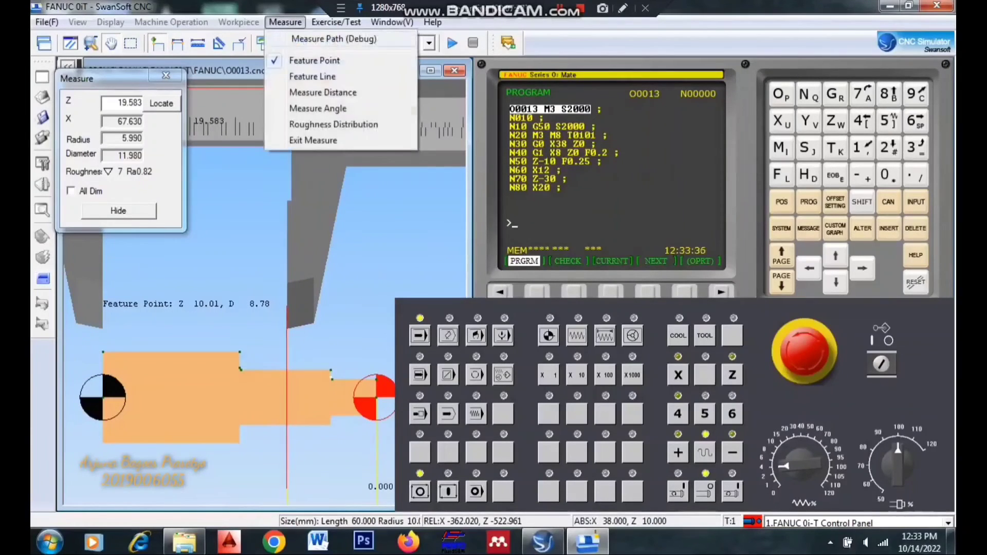
{"action": "left_click", "coordinate": [313, 140]}
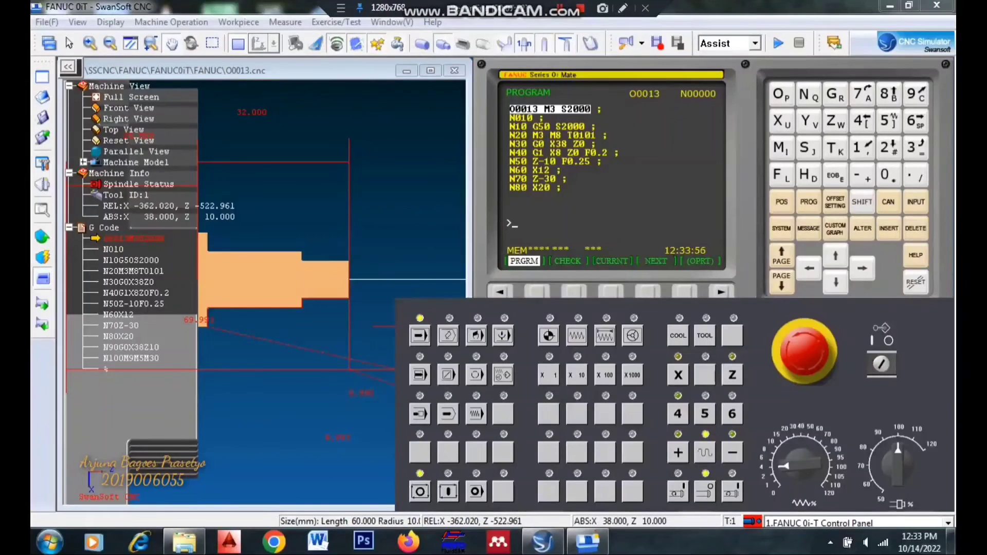
- Replace the machined part with fresh stock at the same size settings and start program O0013 again
{"action": "left_click", "coordinate": [238, 22]}
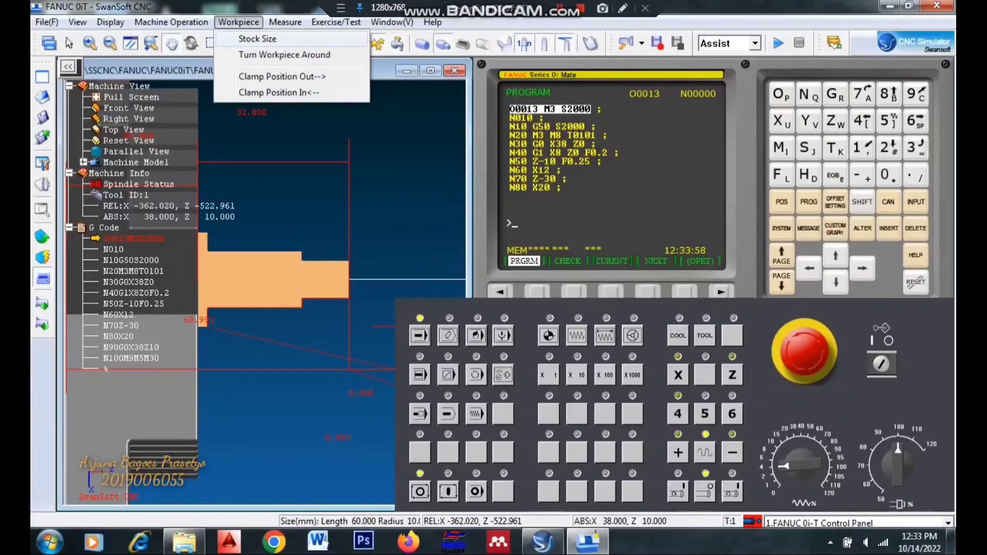
{"action": "left_click", "coordinate": [257, 39]}
{"action": "left_click", "coordinate": [446, 465]}
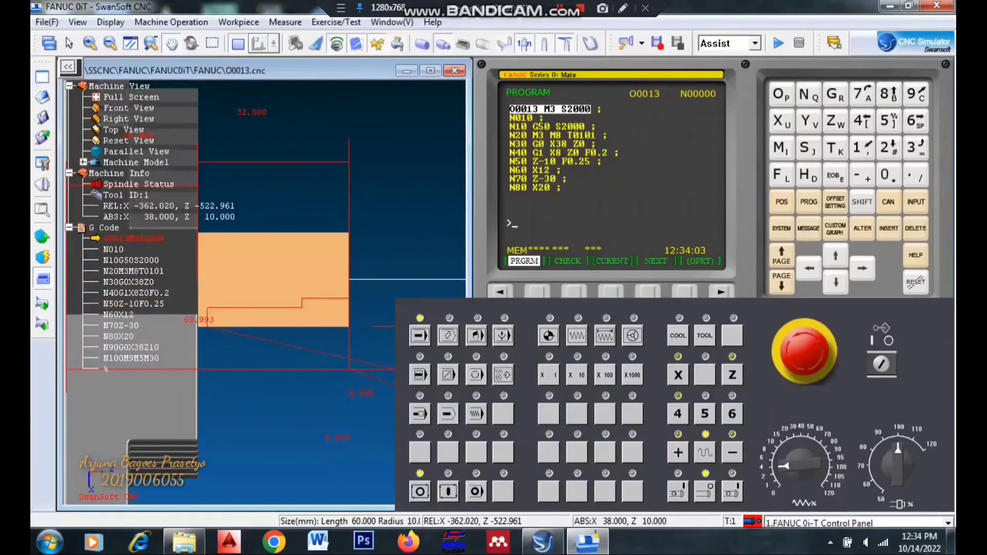
{"action": "left_click", "coordinate": [448, 491]}
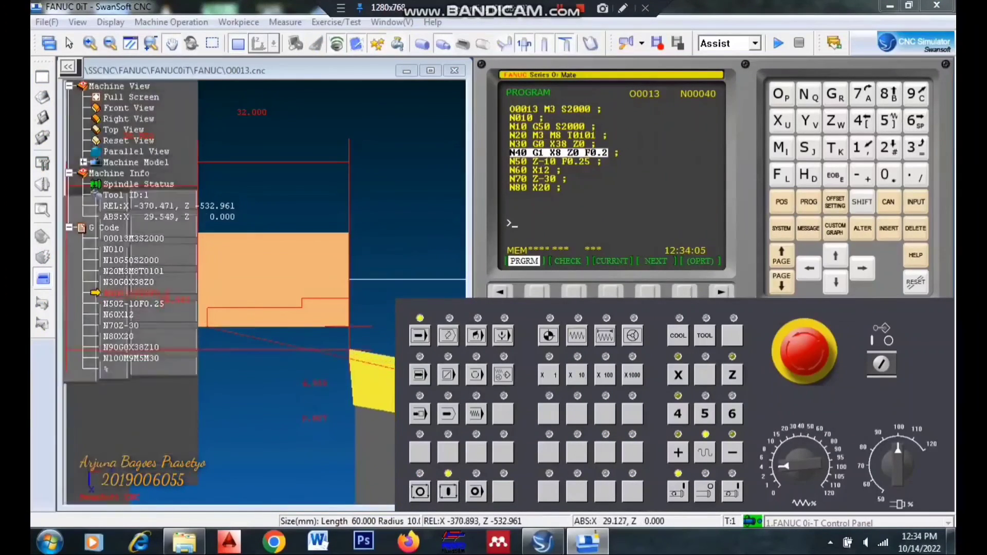